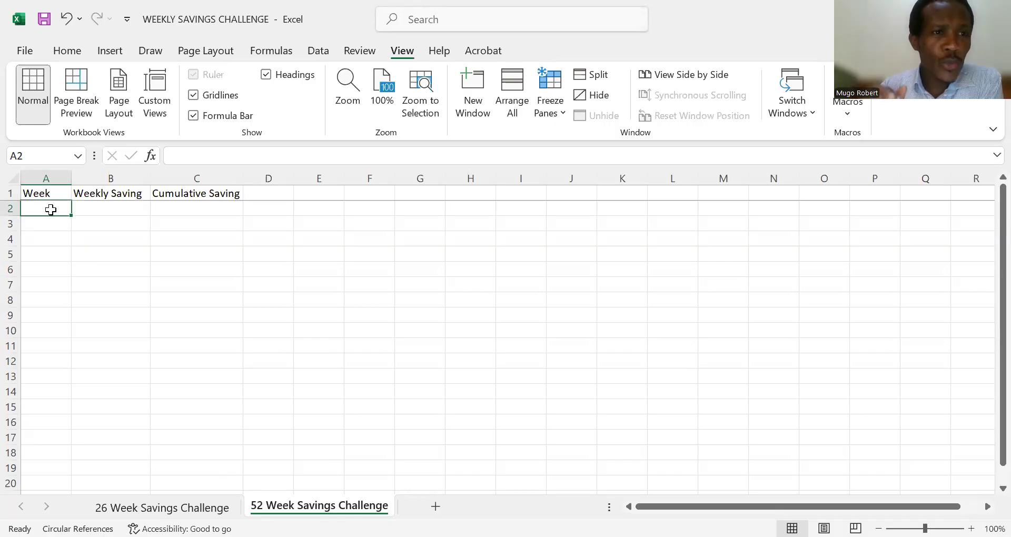
- Enter 1 as the first week number in cell A2
text(1)
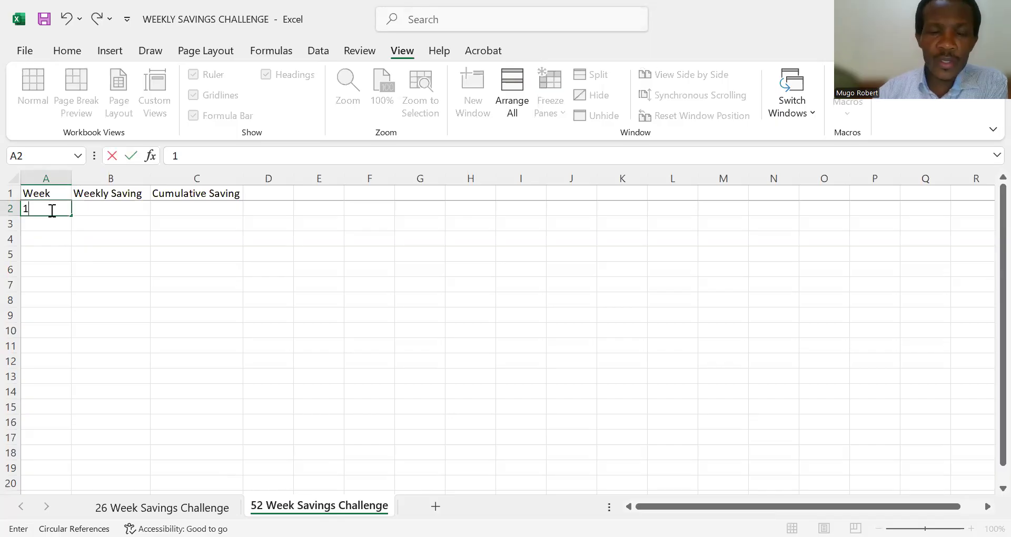
key(Escape)
click(69, 241)
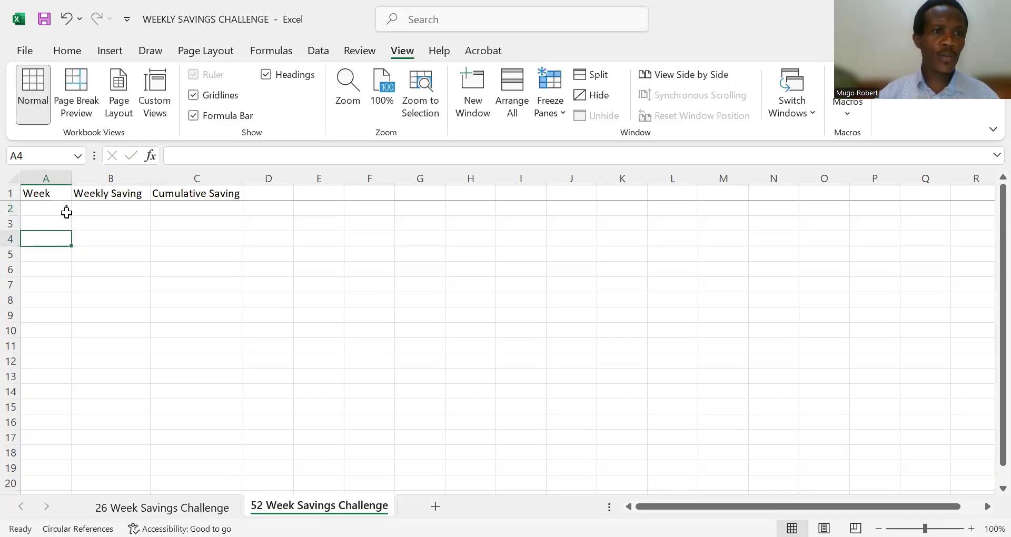
click(65, 210)
mouse_move(71, 216)
mouse_down()
mouse_move(68, 305)
mouse_move(67, 216)
mouse_up()
click(59, 226)
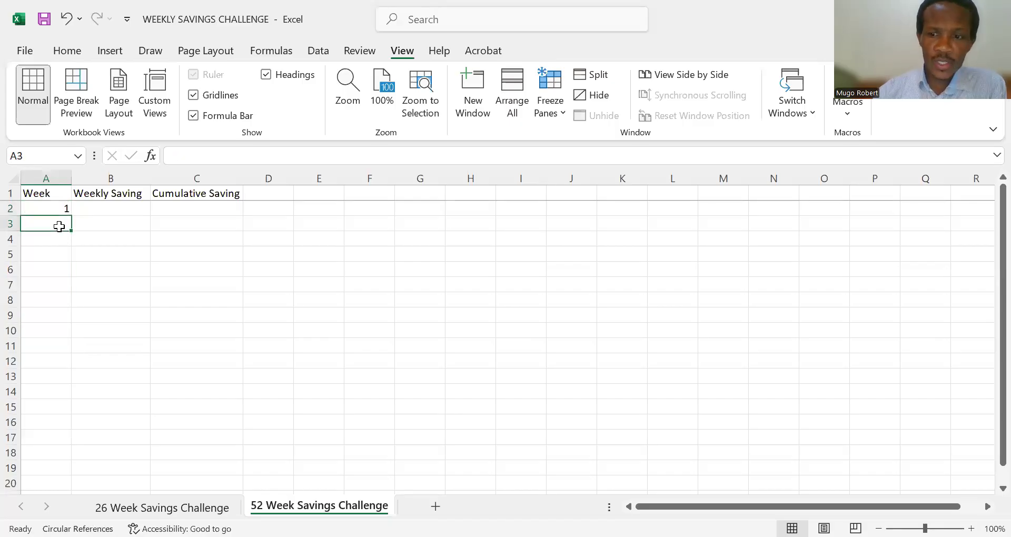
- Enter the formula =A2+1 in A3 and fill it down the Week column to A27
text(=)
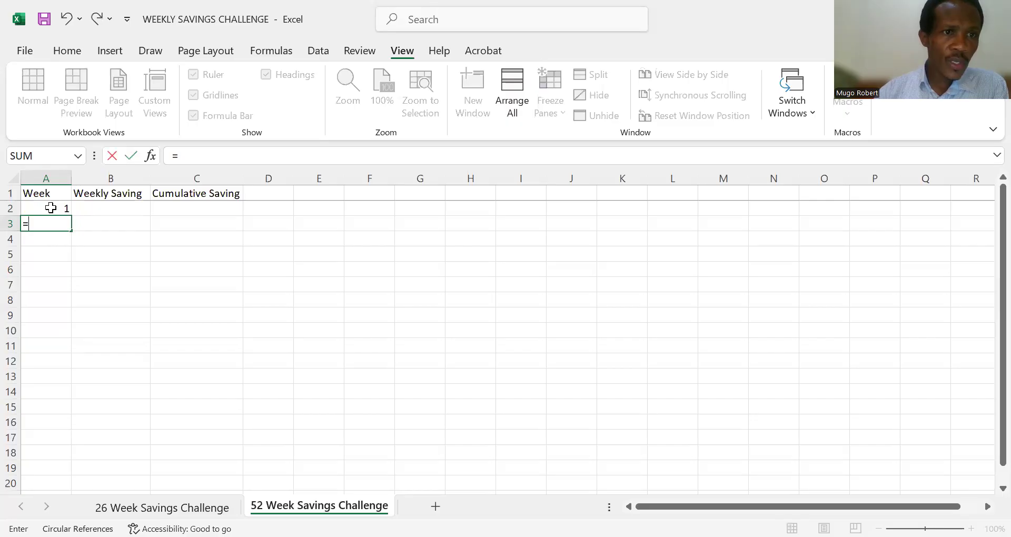
click(50, 208)
text(+)
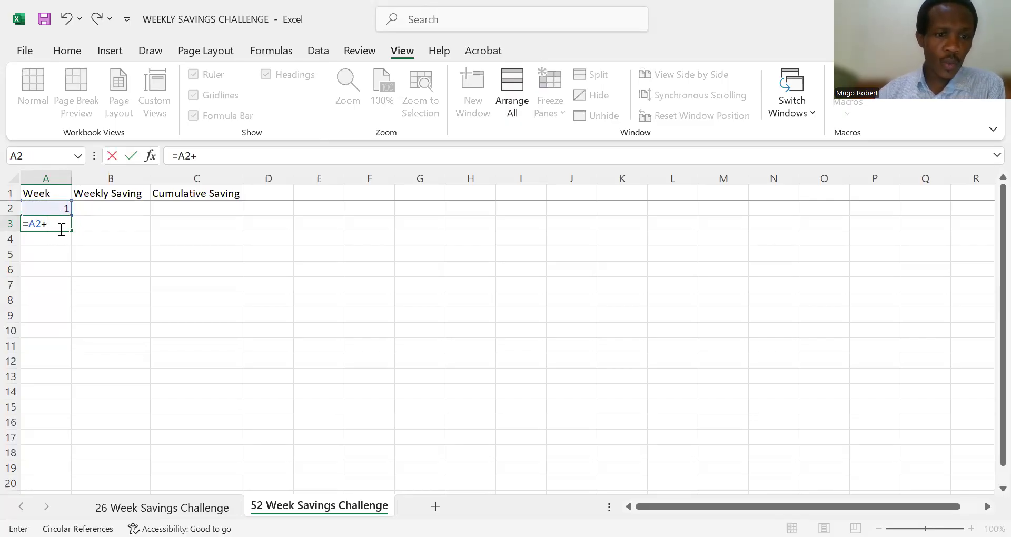
text(1)
key(Return)
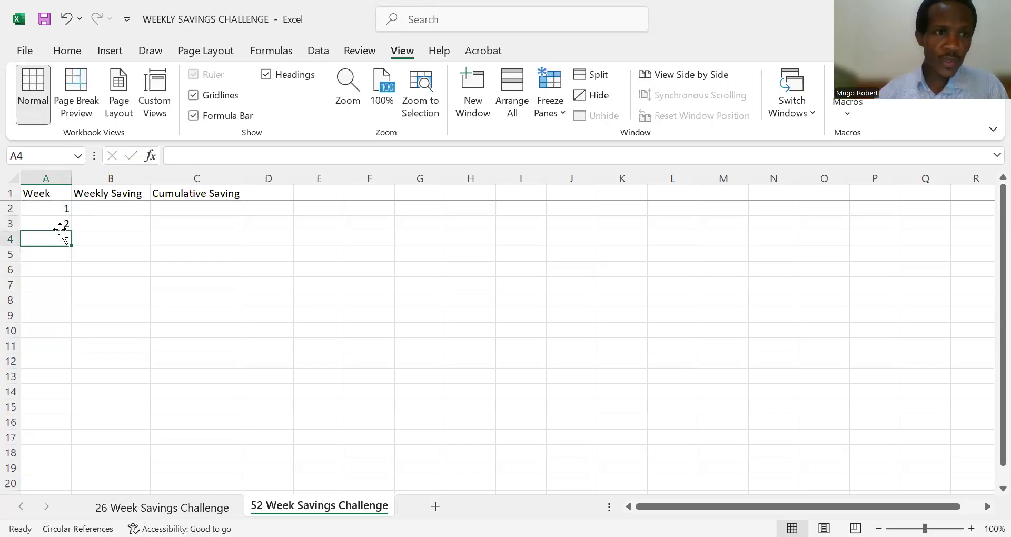
click(68, 226)
drag(72, 230, 76, 347)
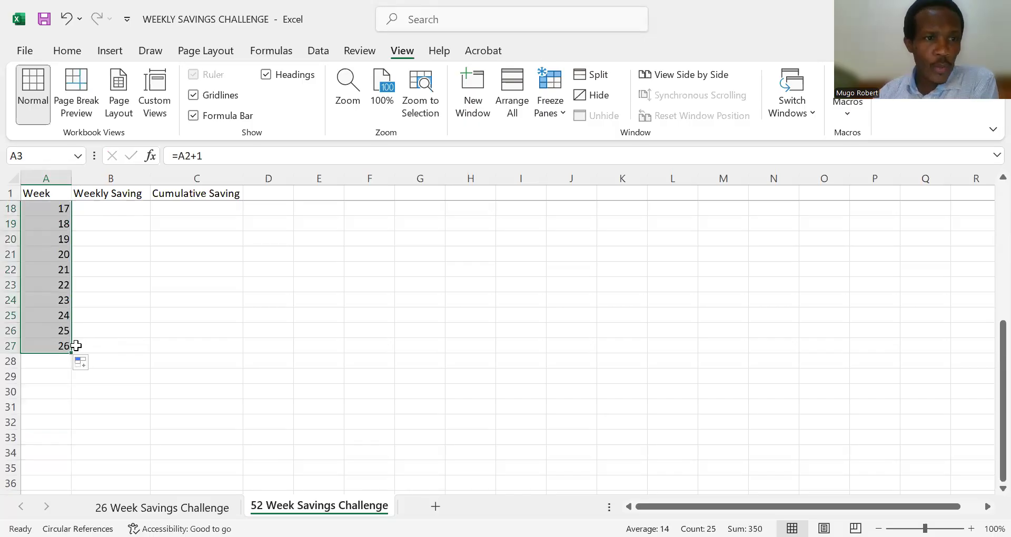
- Enter 50 in B2 as the Weekly Saving for week 1
click(102, 355)
key(Up)
key(Up)
key(Up)
key(Up)
key(Up)
key(Up)
key(Up)
key(Up)
key(Up)
key(Up)
key(Up)
key(Up)
key(Up)
key(Up)
key(Up)
key(Up)
key(Up)
key(Up)
key(Up)
key(Up)
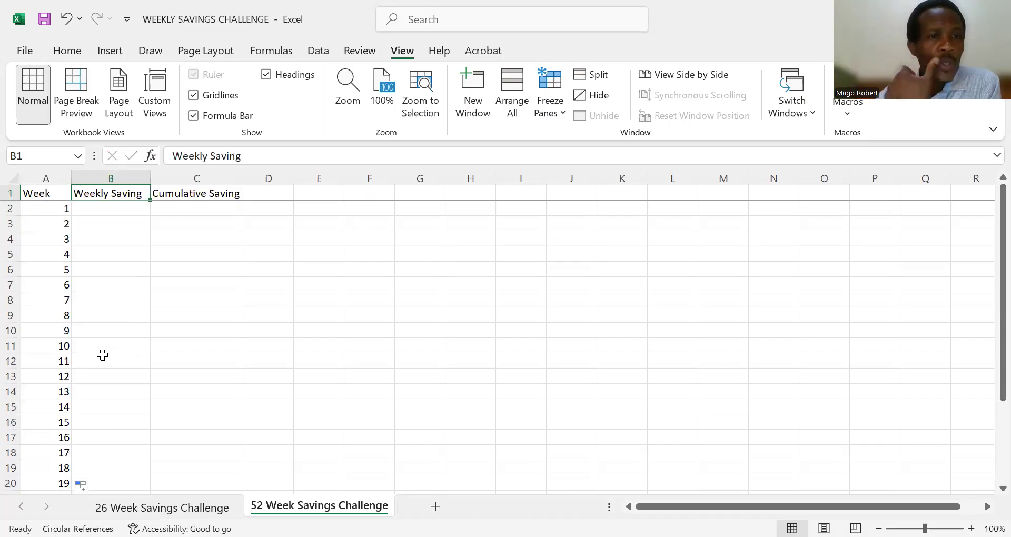
click(104, 211)
text(50)
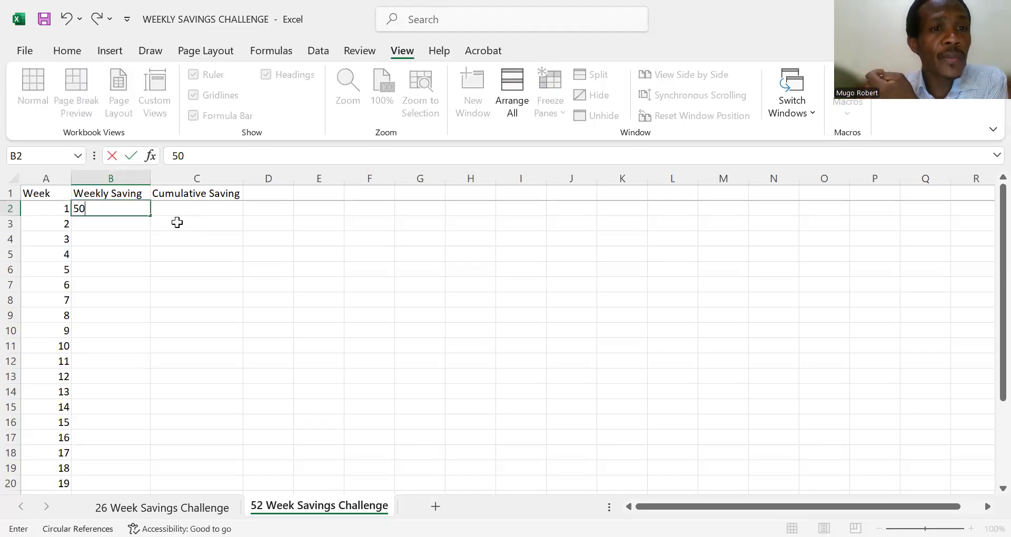
- Enter the formula =B2 in C2 as the Cumulative Saving for week 1
click(181, 209)
text(=)
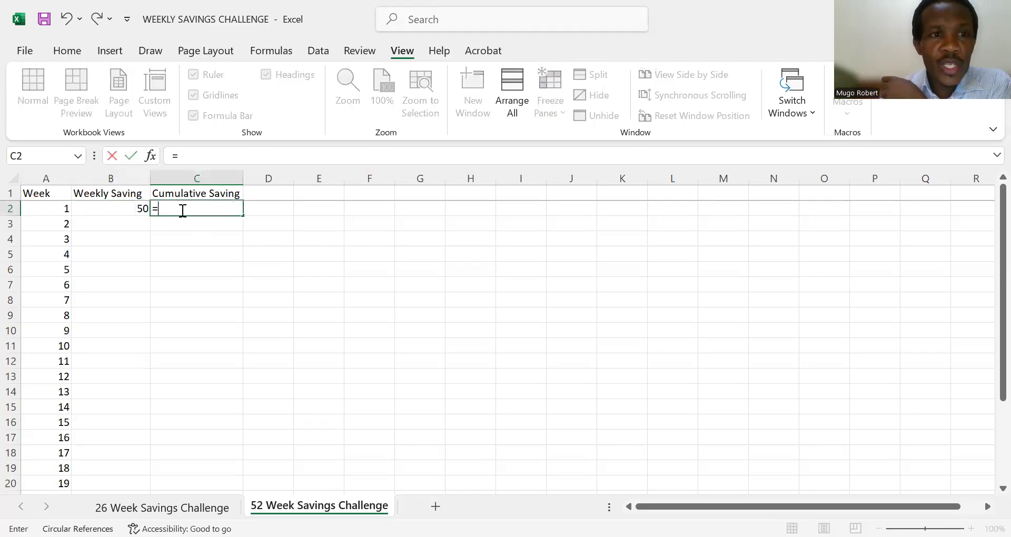
click(142, 209)
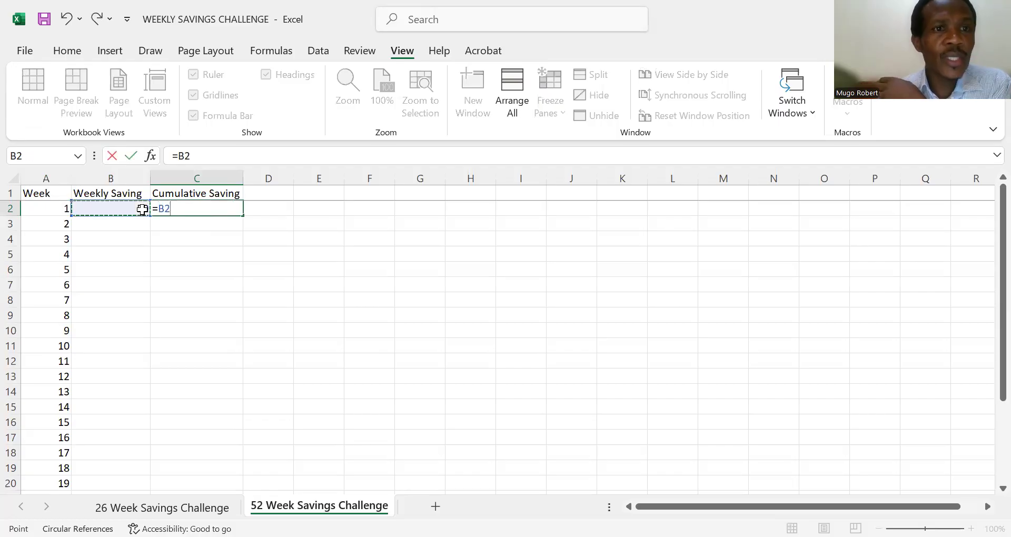
key(Return)
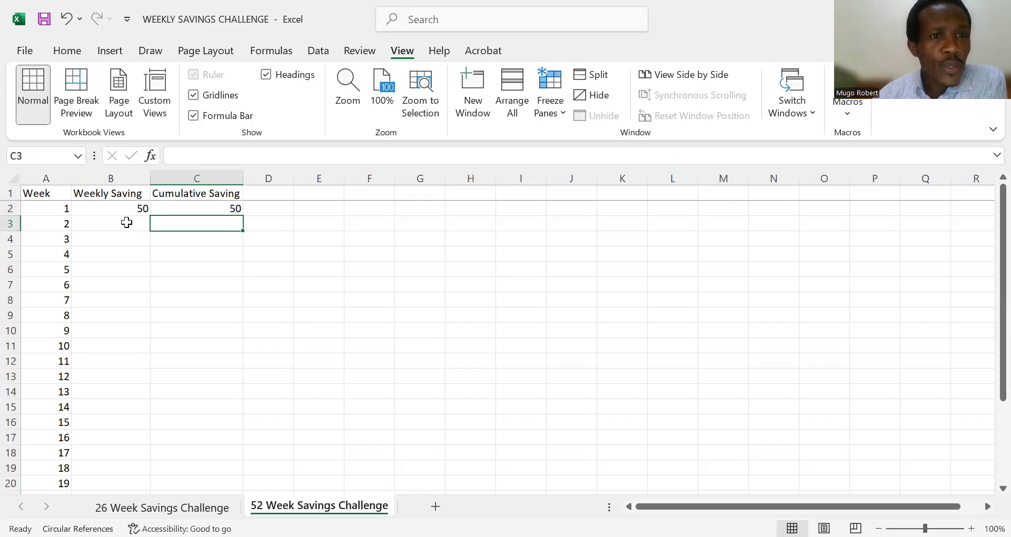
- Enter the formula =B2+50 in B3 as the Weekly Saving for week 2
click(127, 223)
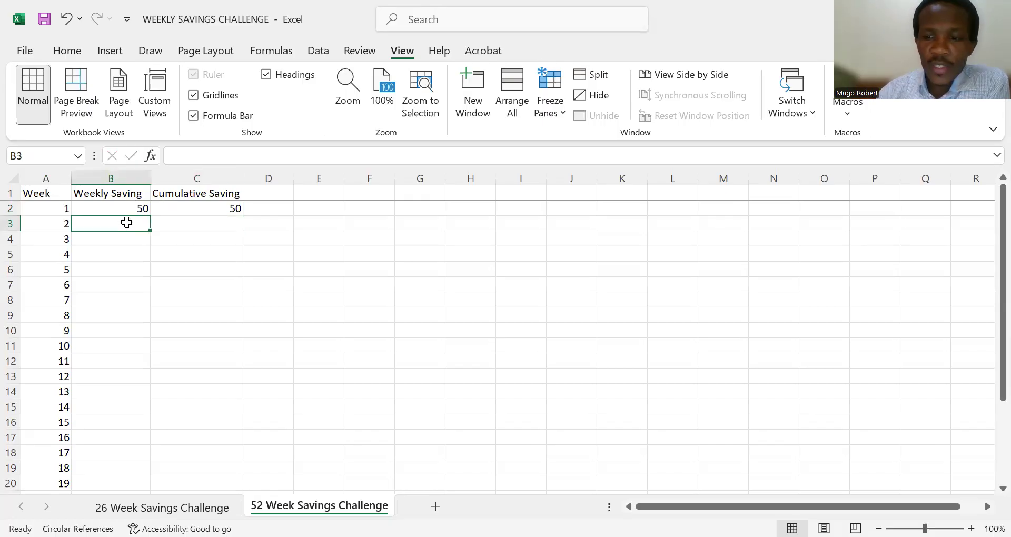
text(=)
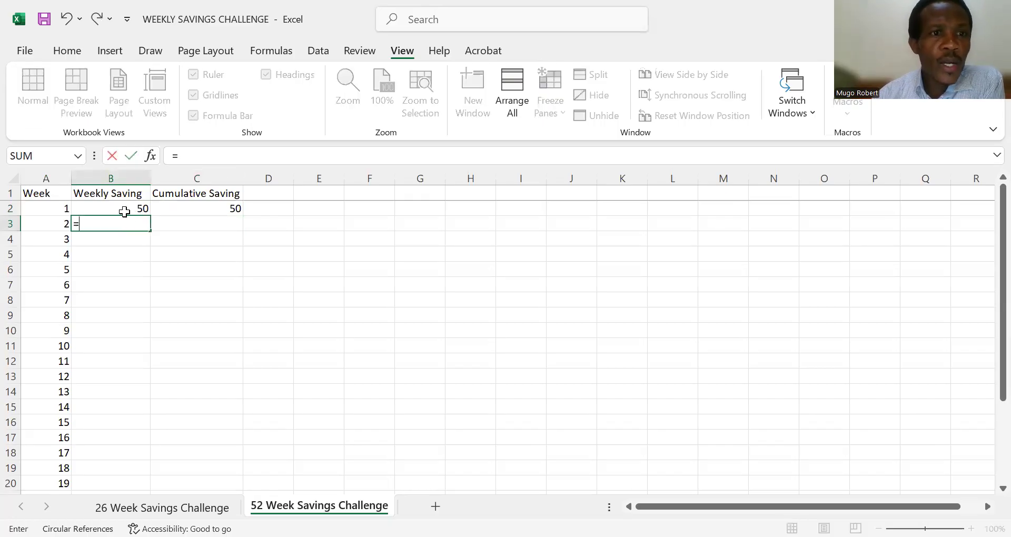
click(124, 209)
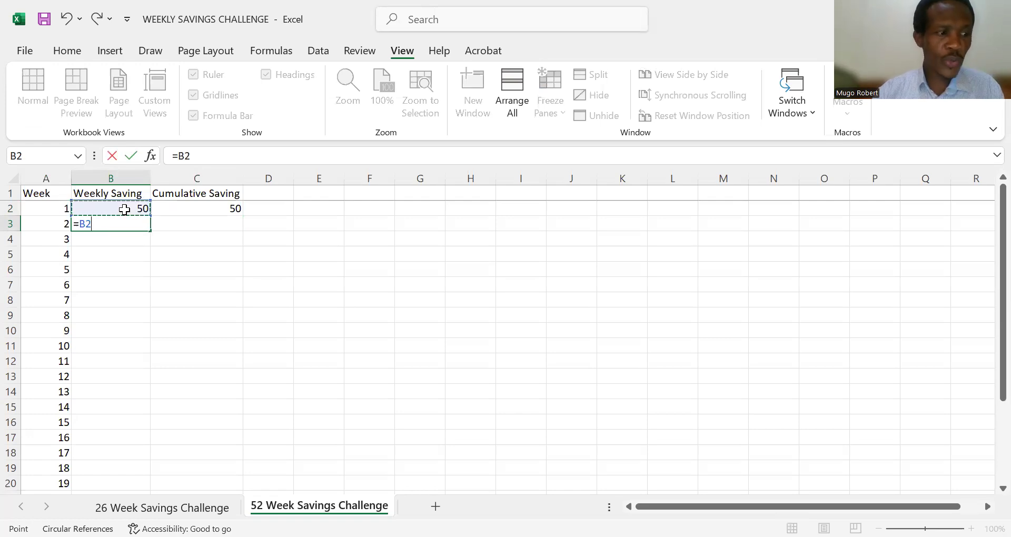
text(+50)
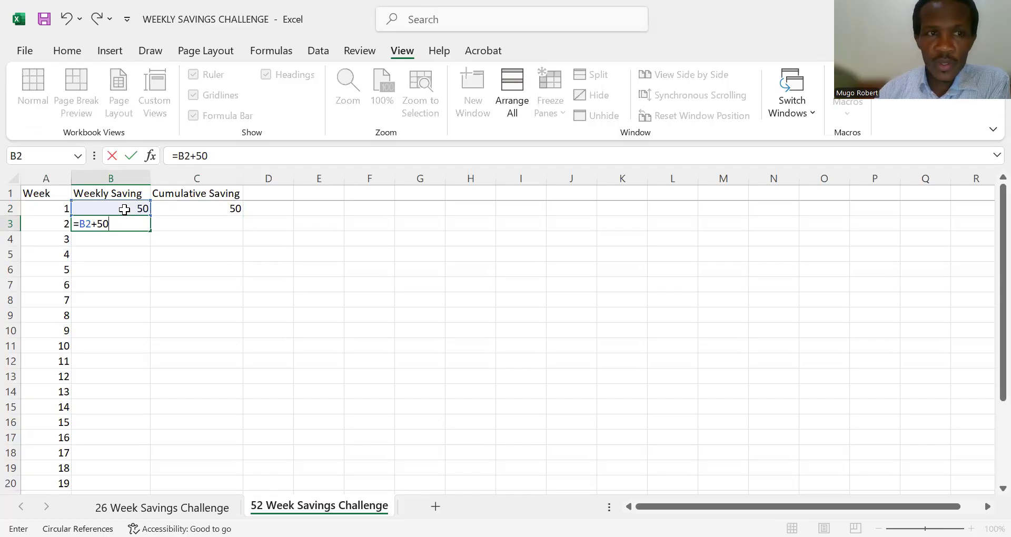
key(Return)
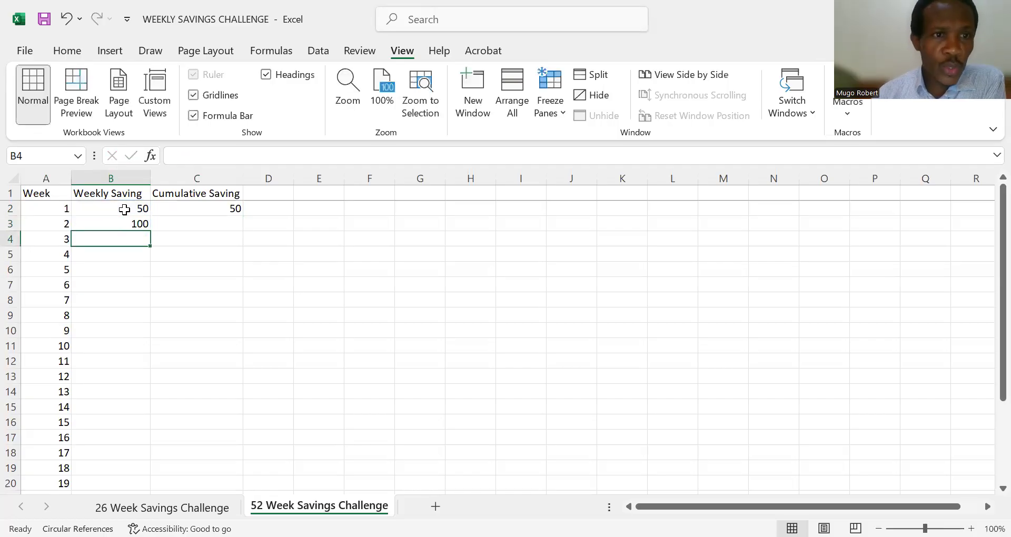
- Try filling the Cumulative Saving formula from C2 down to C3, and clear the copied formula
click(210, 223)
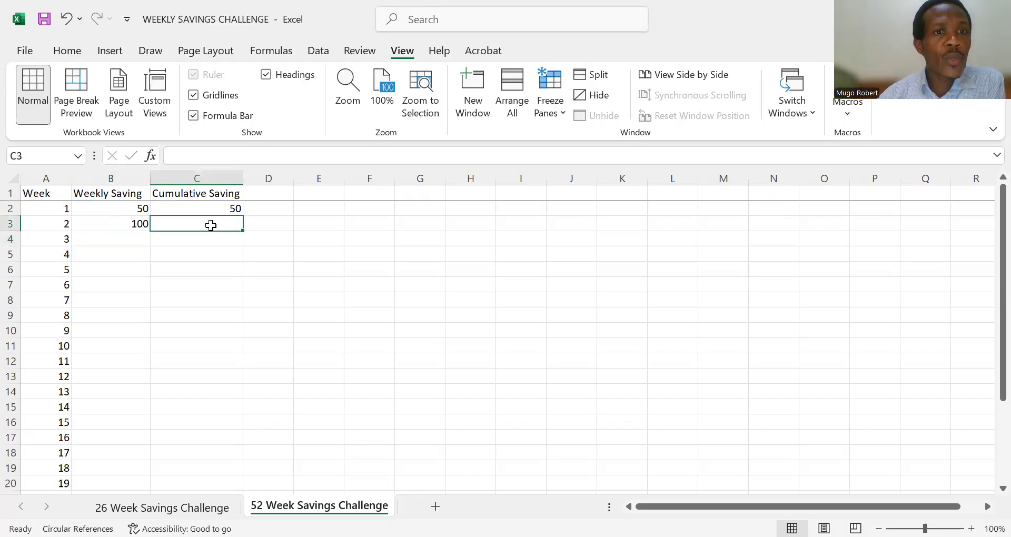
click(235, 208)
drag(243, 217, 244, 232)
click(229, 224)
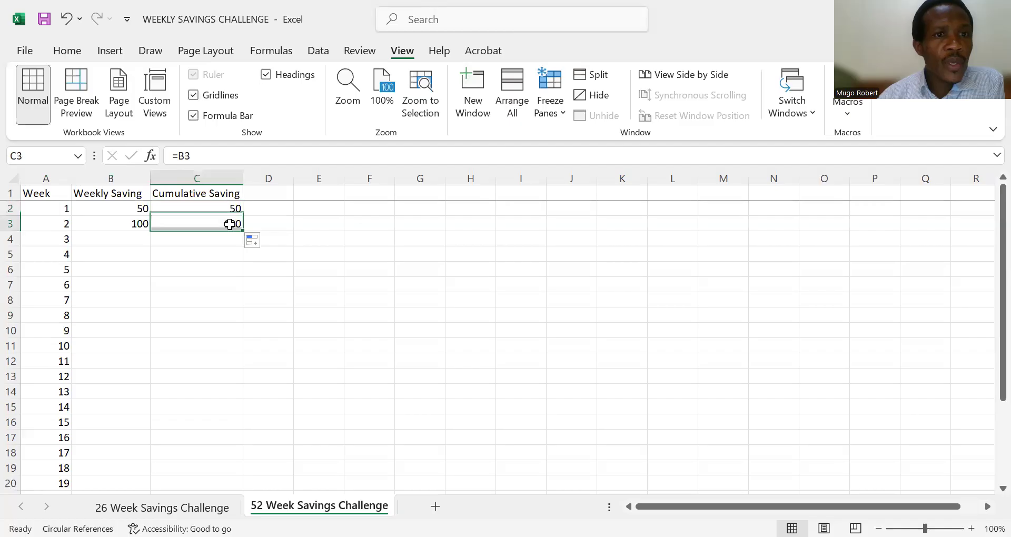
key(BackSpace)
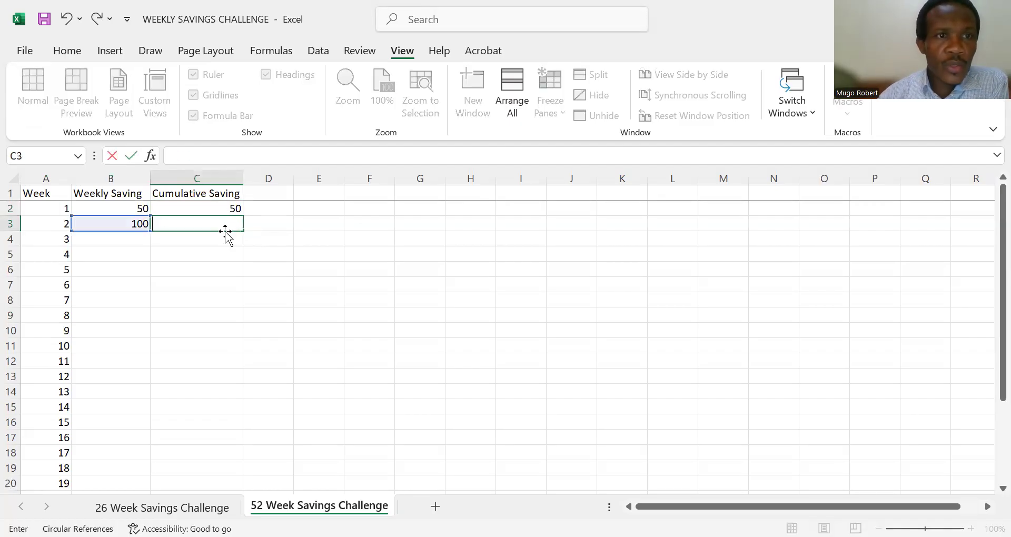
- Enter the formula =C2=B3 in C3 as the Cumulative Saving for week 2
text(=)
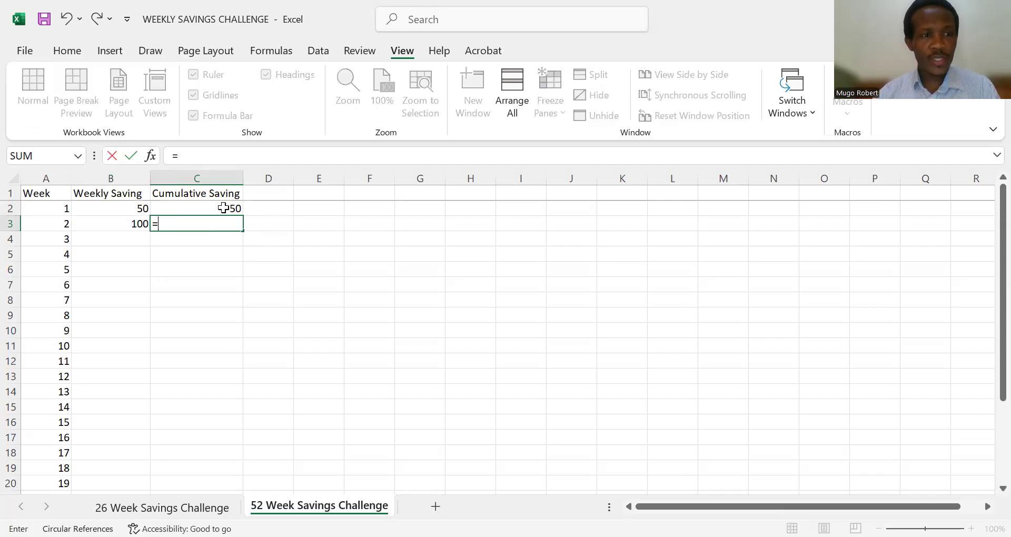
click(224, 208)
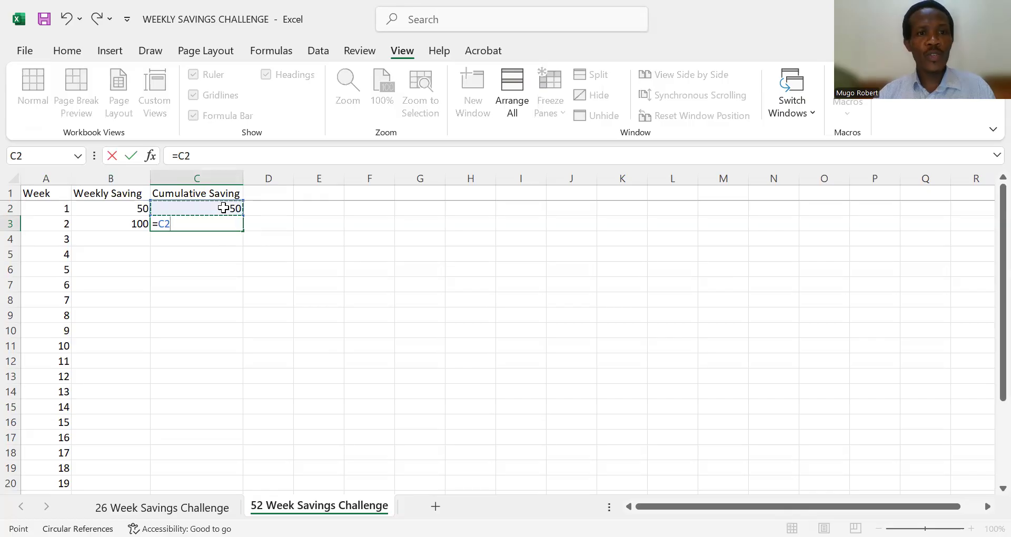
text(=)
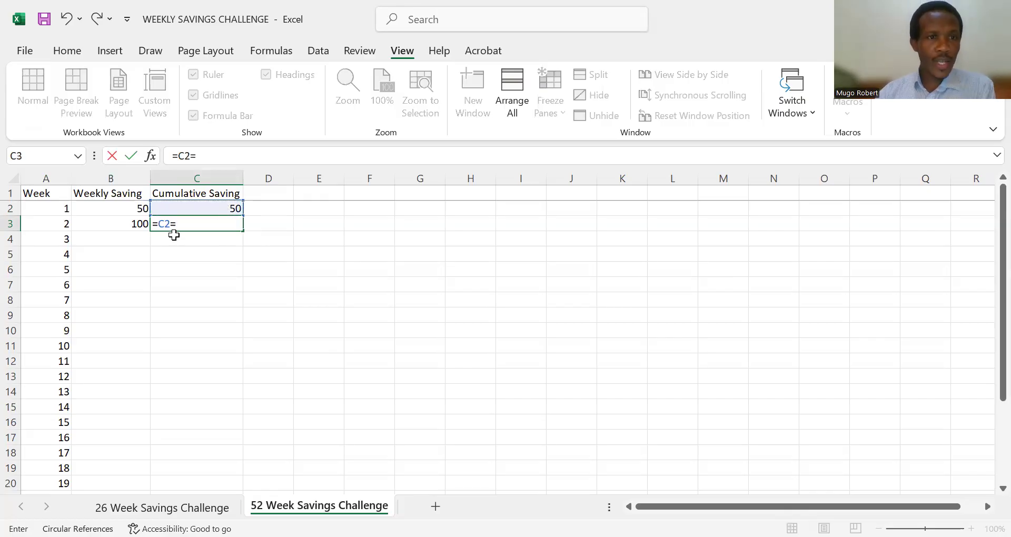
click(132, 225)
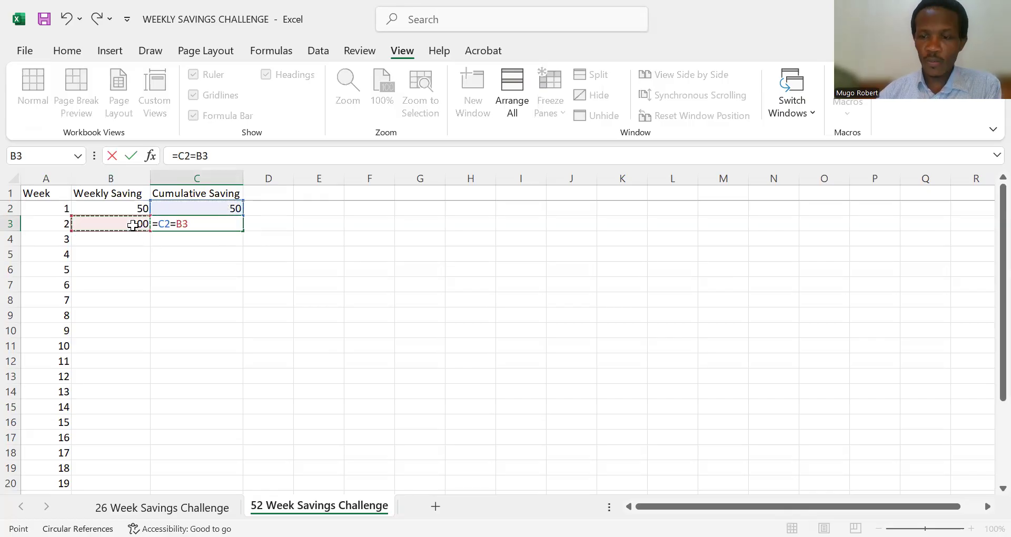
key(Return)
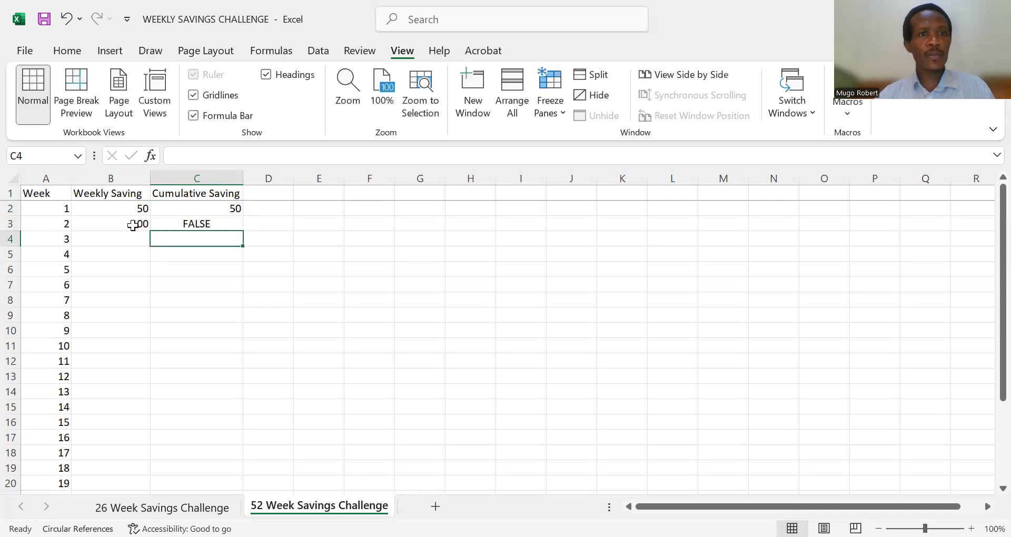
- Replace the second equals sign in the C3 formula with a plus so it reads =C2+B3
click(177, 226)
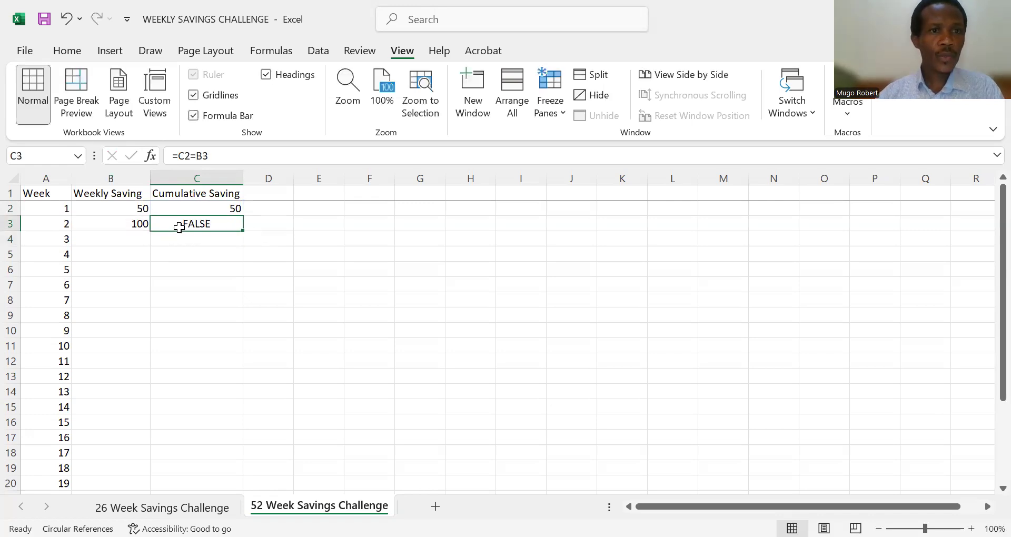
click(196, 156)
key(BackSpace)
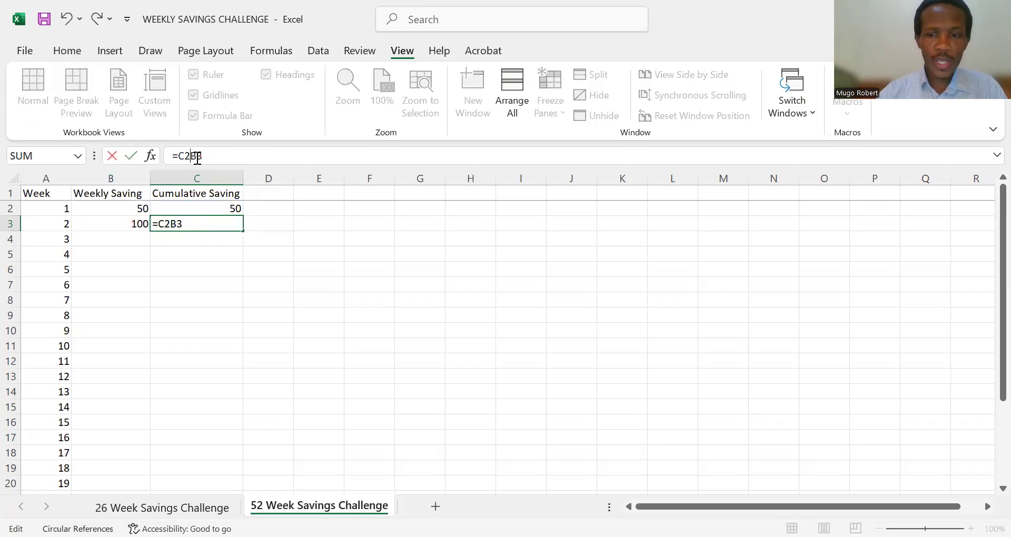
text(+)
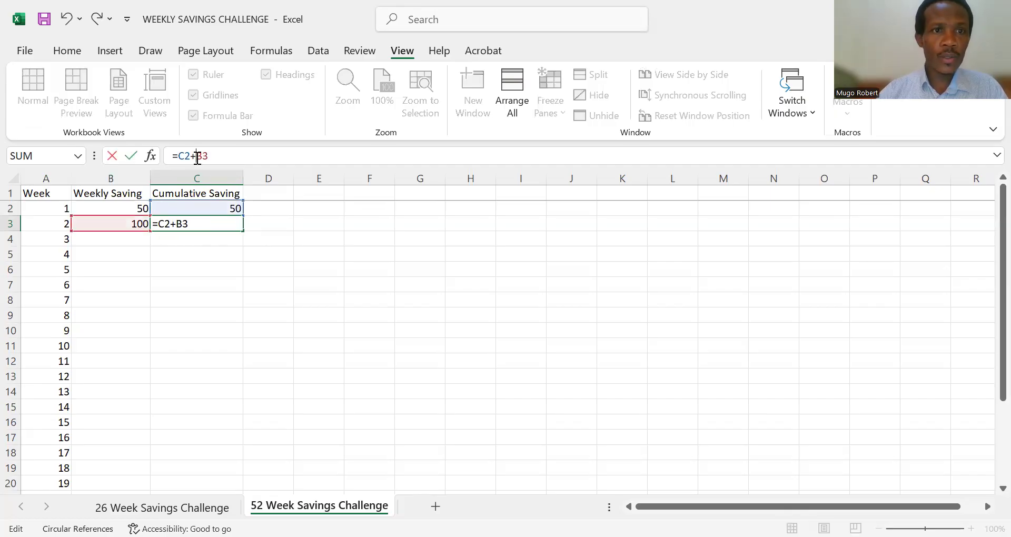
key(Return)
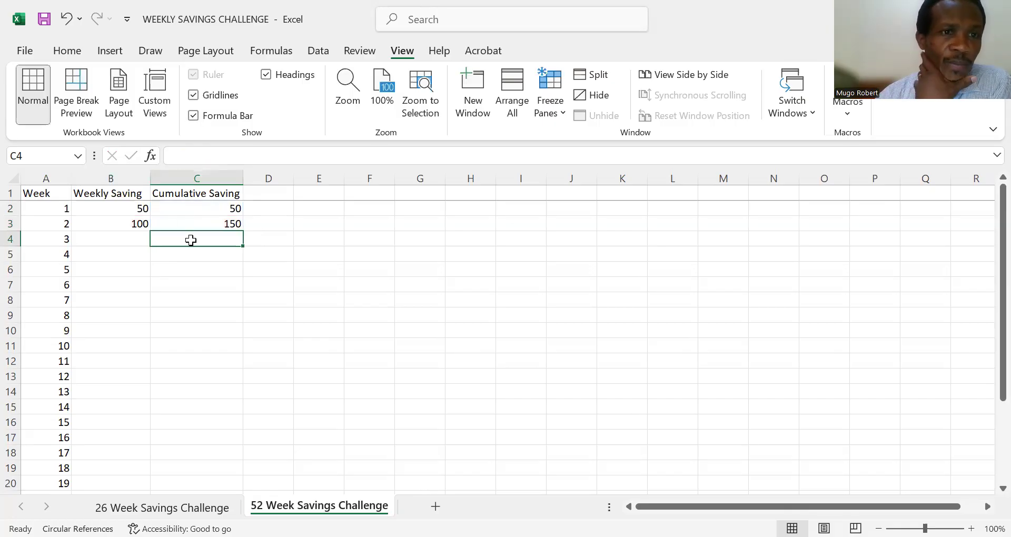
- Fill the Weekly Saving formula from B3 down to B27, the row for week 26
click(145, 229)
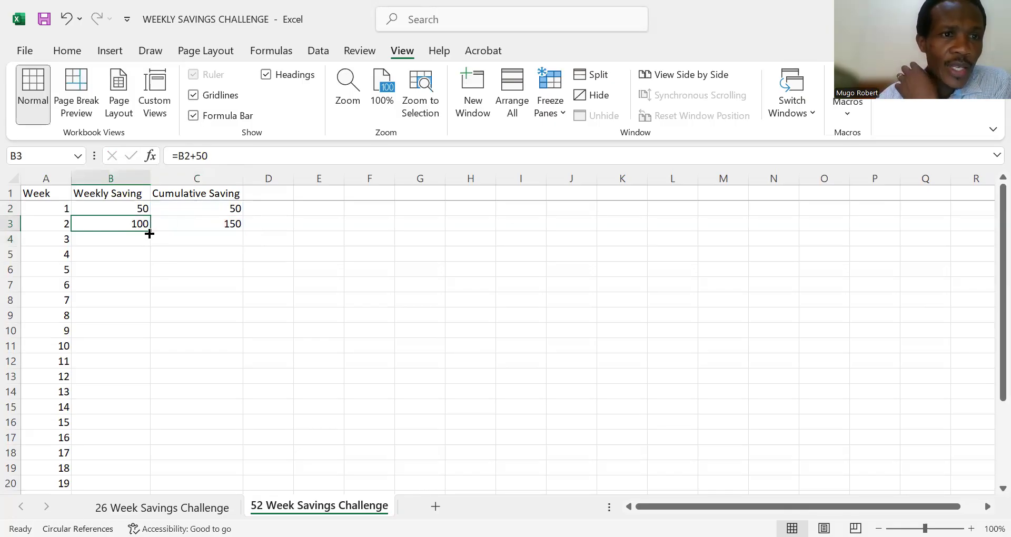
double_click(148, 231)
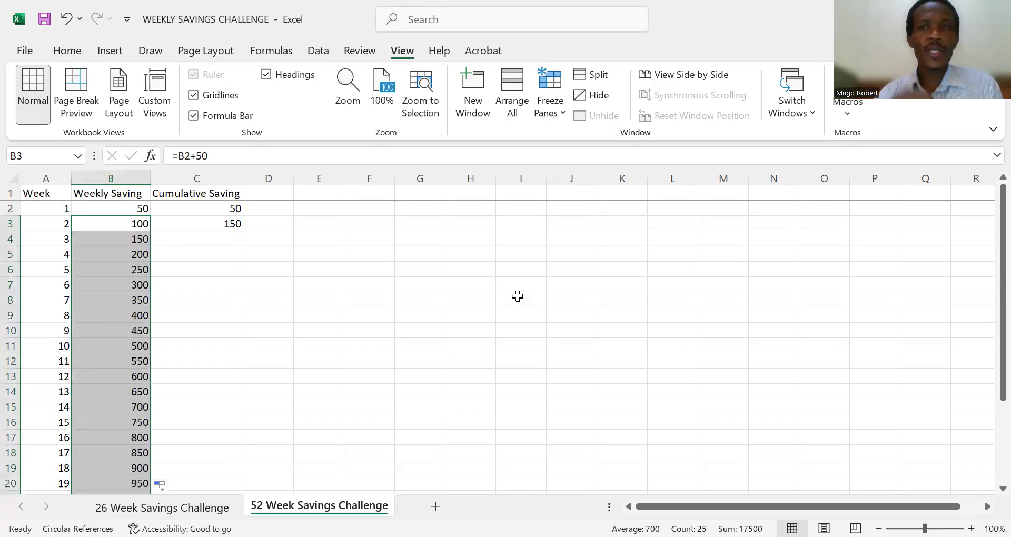
drag(989, 265, 989, 374)
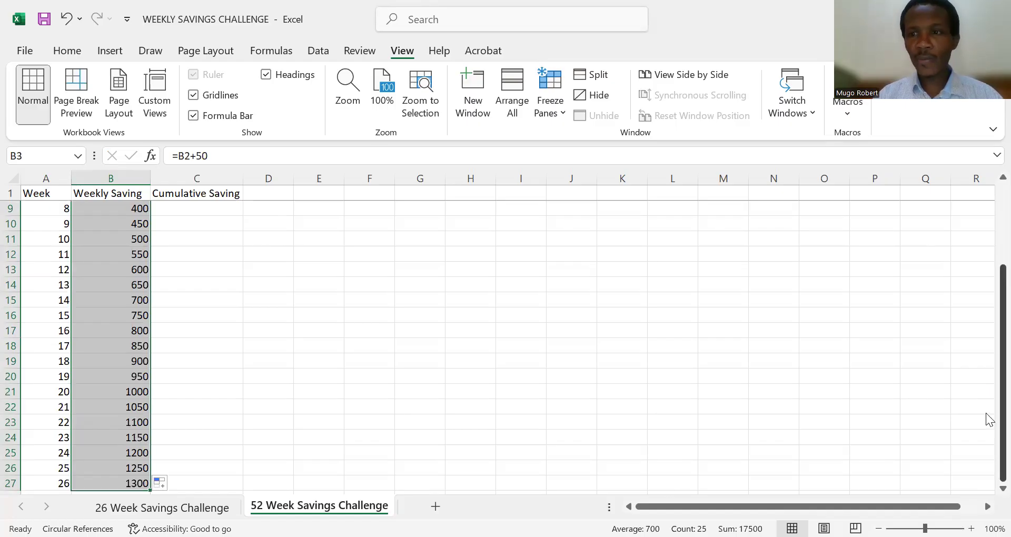
- Fill the Cumulative Saving formula from C3 down alongside the filled Weekly Saving rows
drag(988, 416, 988, 230)
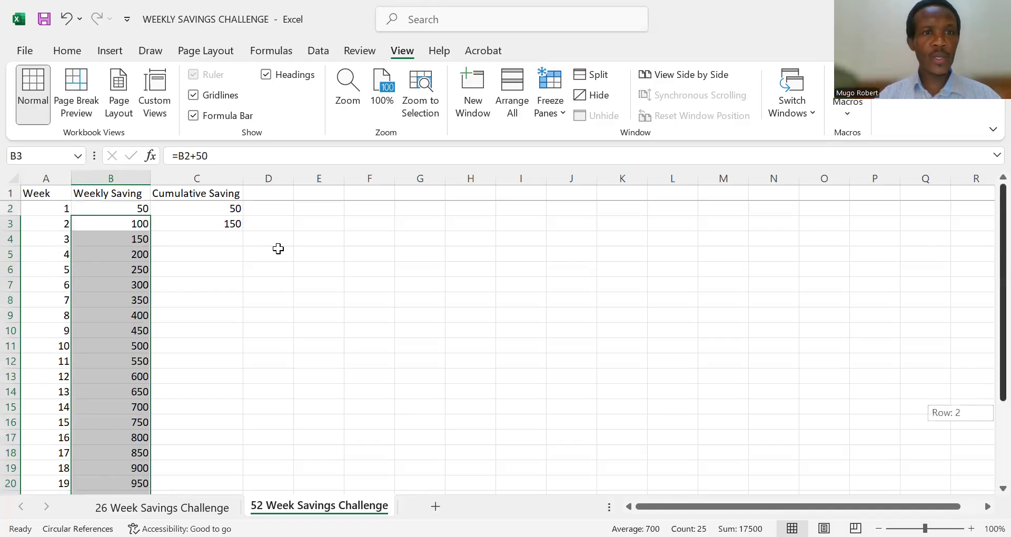
click(220, 223)
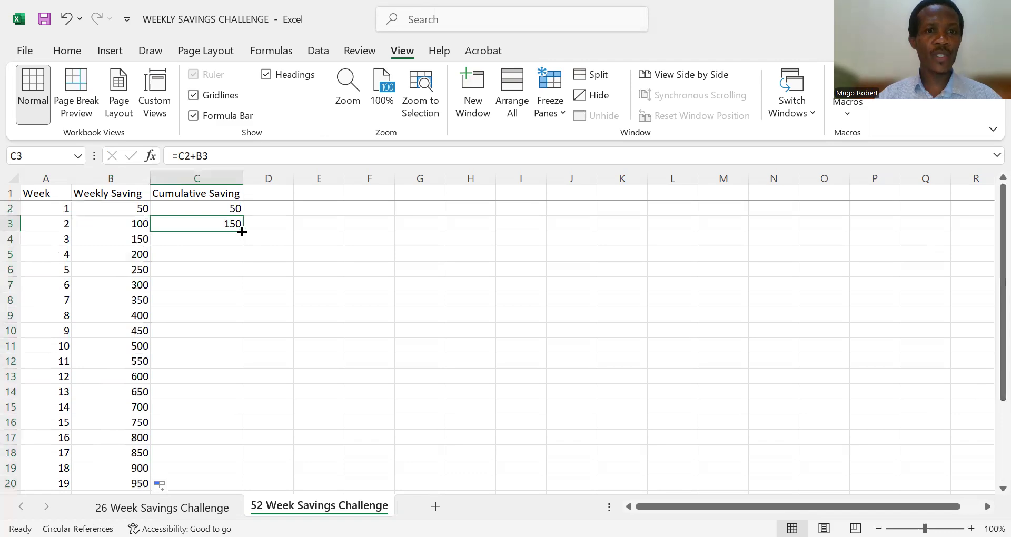
double_click(242, 231)
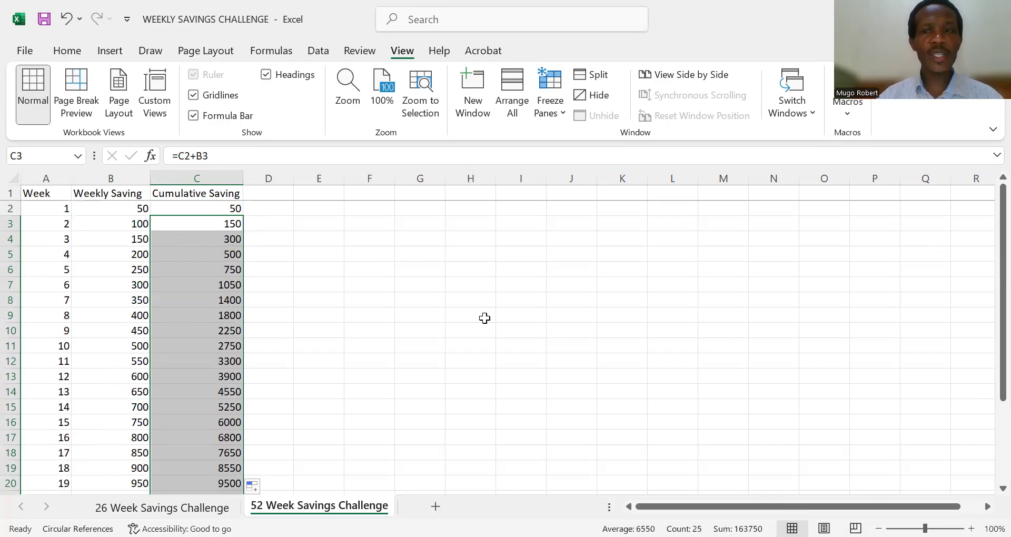
- Try to rename the filled 52 Week Savings Challenge sheet as 26 Week Savings Challenge
drag(989, 278, 490, 435)
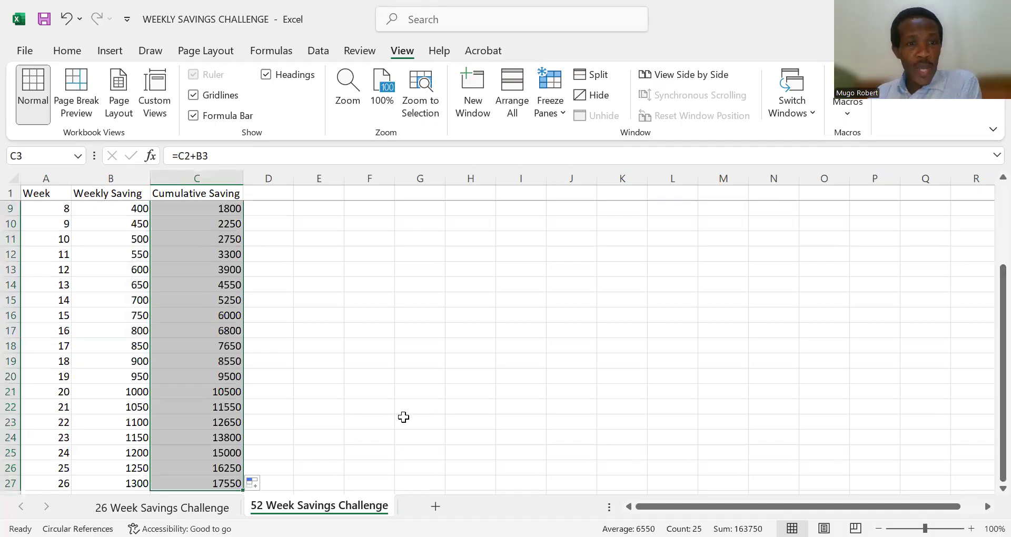
click(332, 463)
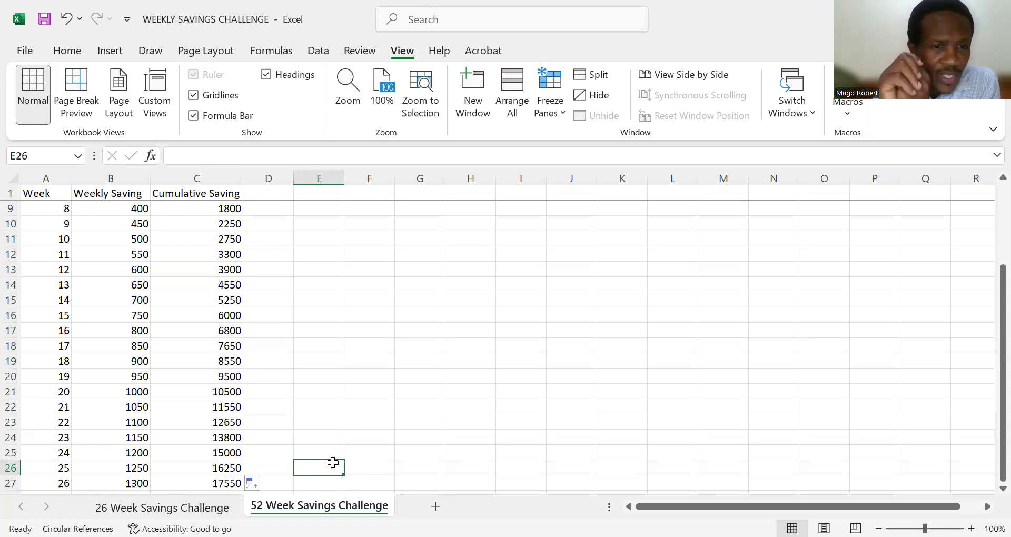
right_click(284, 507)
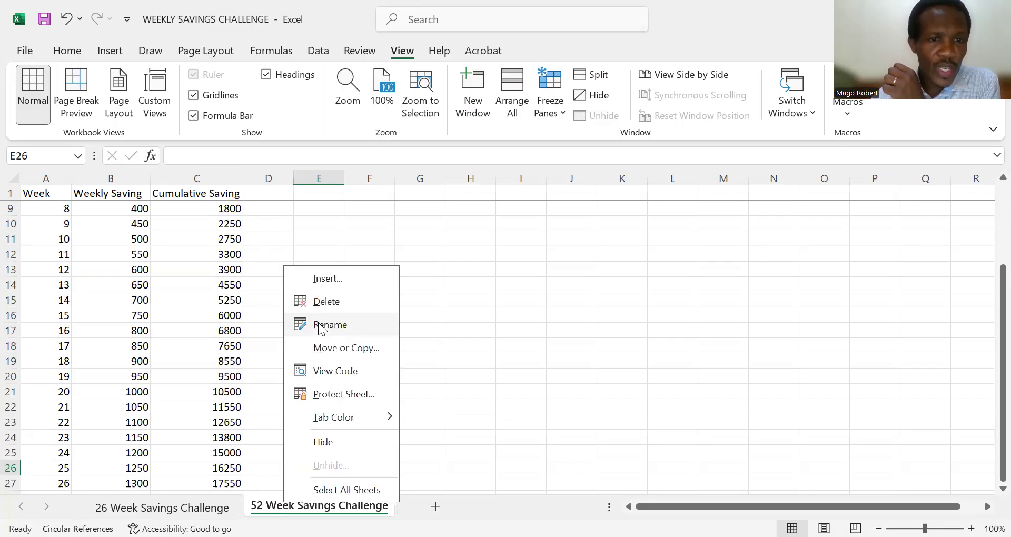
click(330, 324)
click(264, 501)
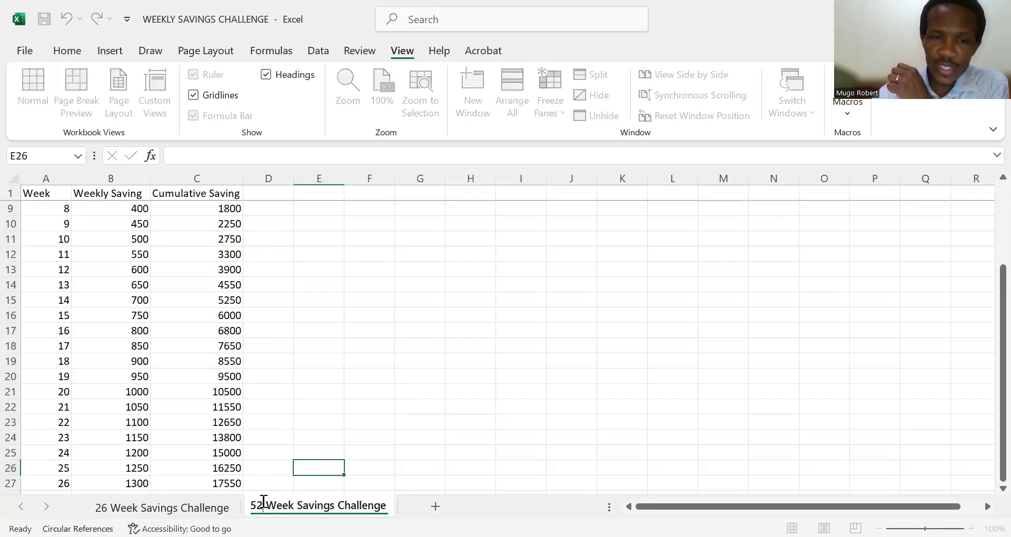
key(BackSpace)
key(BackSpace)
text(26)
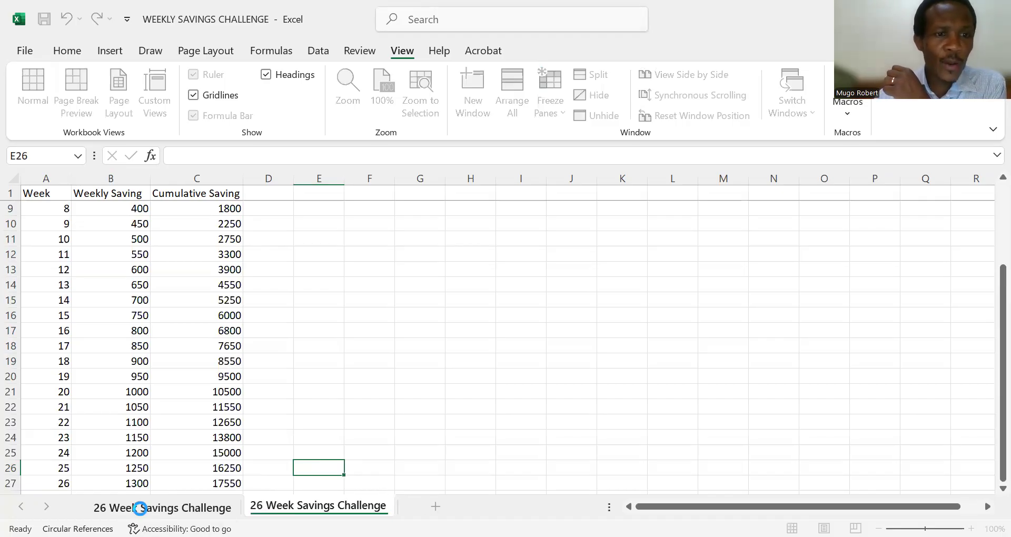
key(Return)
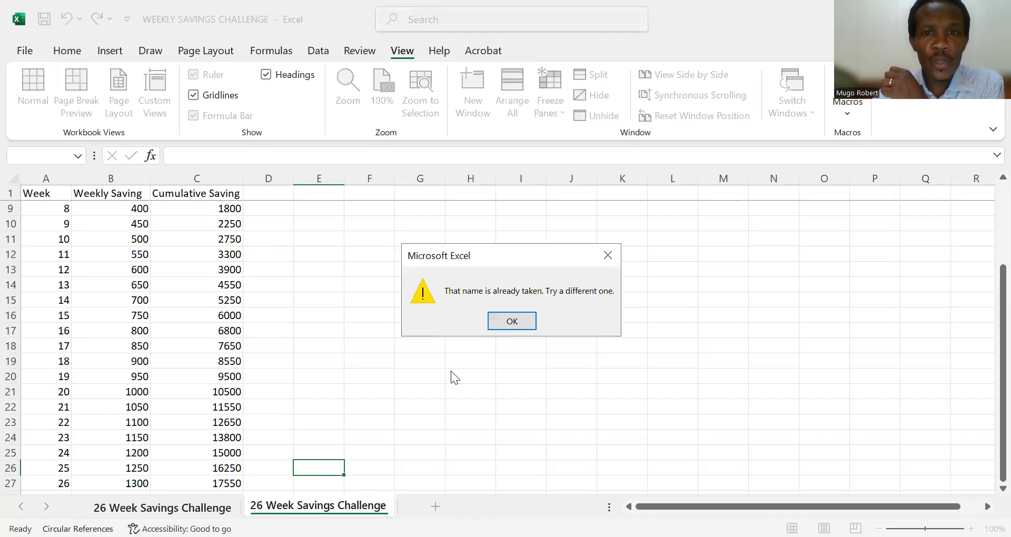
click(502, 324)
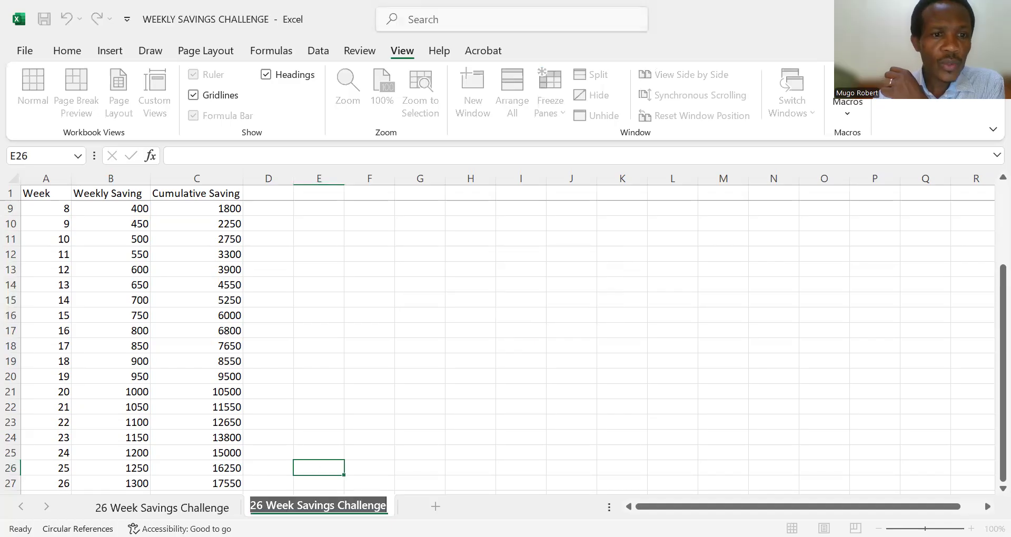
- Add an s after Week so the filled sheet is named 26 Weeks Savings Challenge
click(294, 505)
text(s)
click(264, 449)
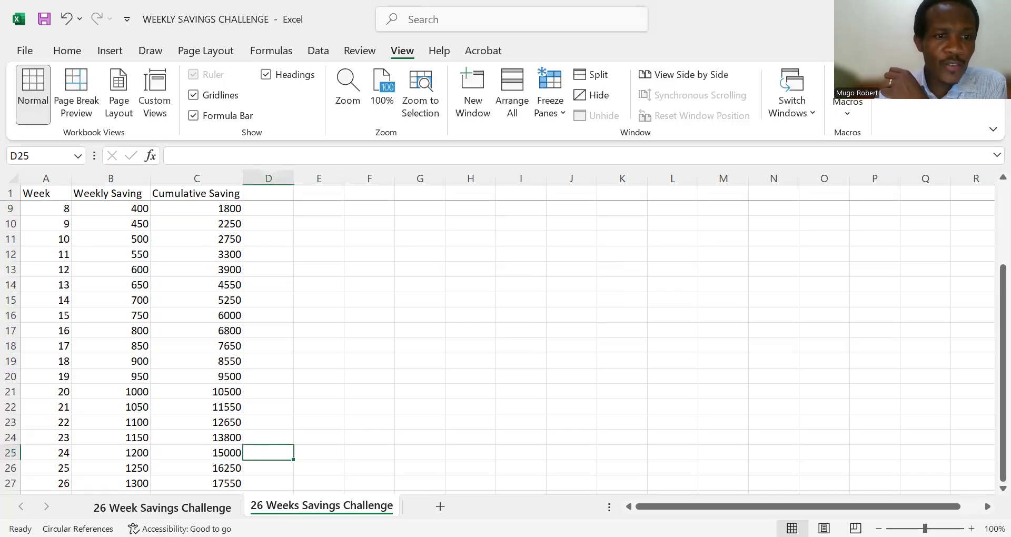
- Rename the 26 Week Savings Challenge sheet, which holds only headers, as 52 Week Savings Challenge
right_click(154, 506)
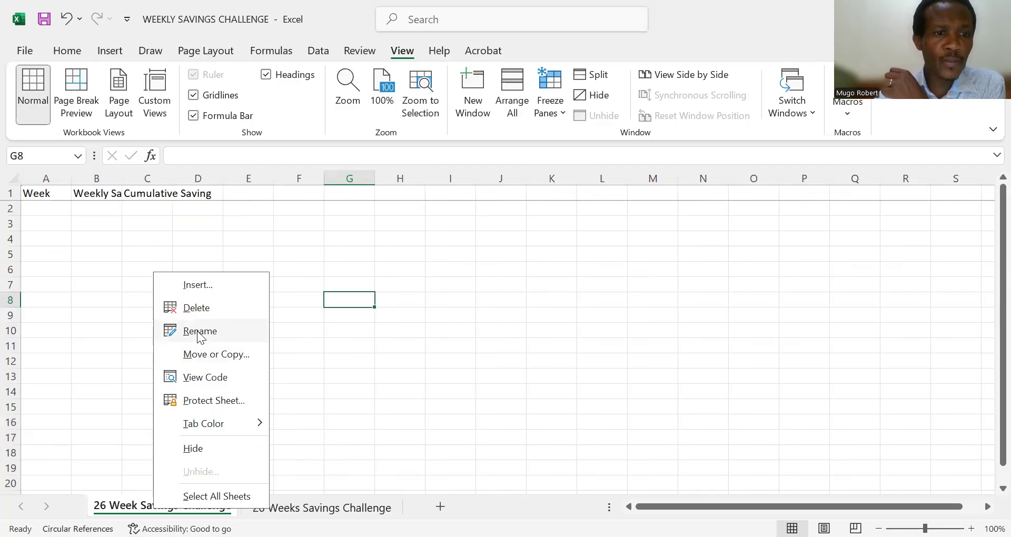
click(201, 331)
click(108, 504)
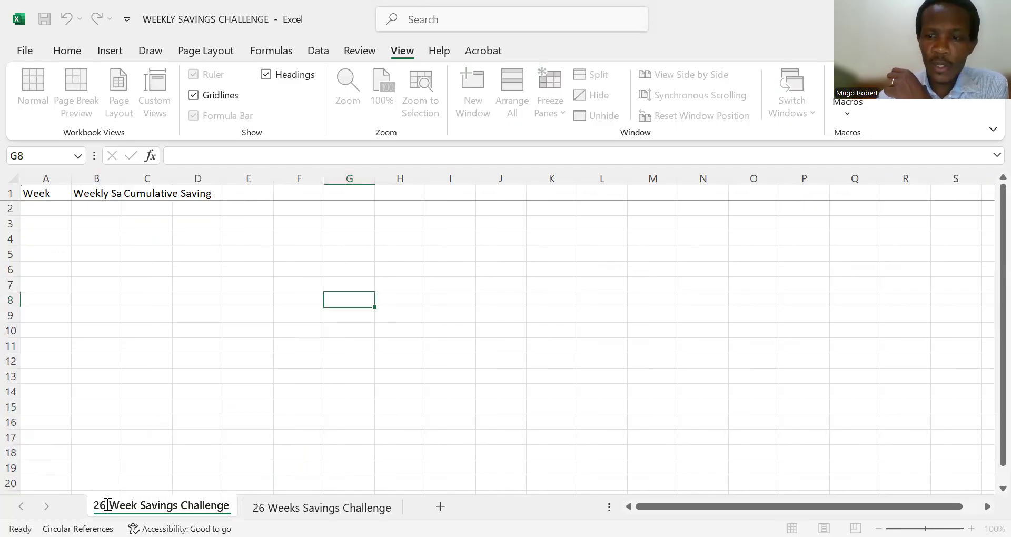
key(BackSpace)
key(BackSpace)
key(BackSpace)
text(52)
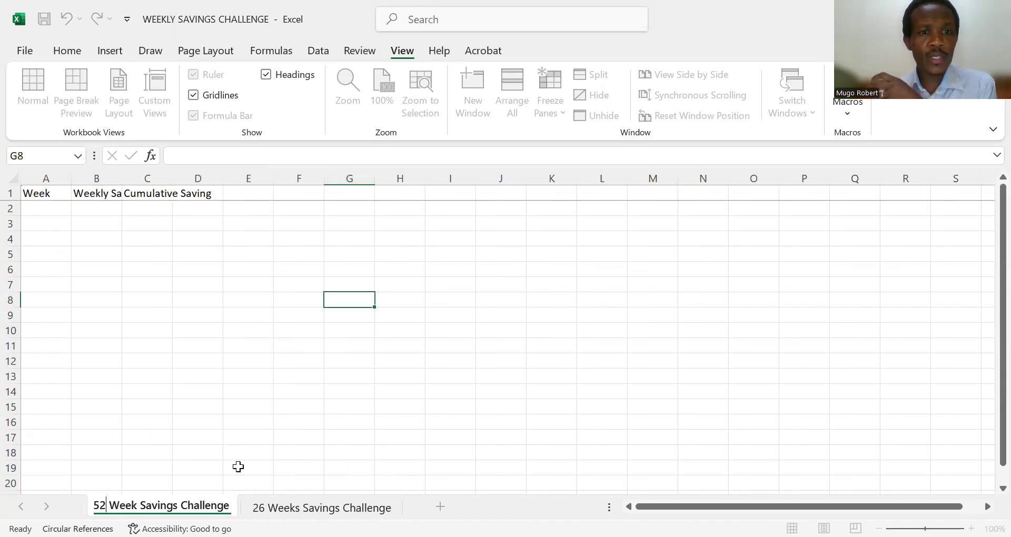
click(250, 459)
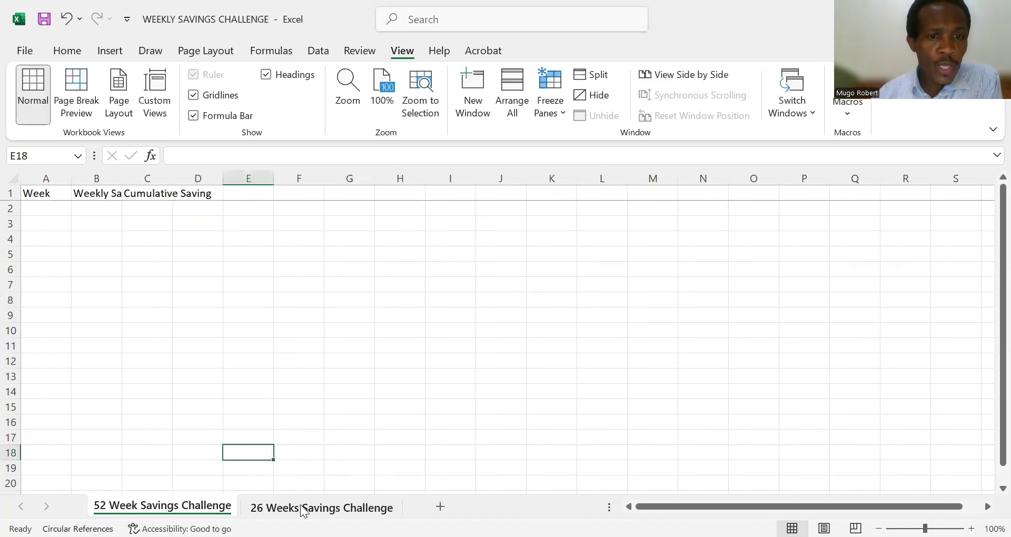
- Remove the s from the filled sheet's name so it reads 26 Week Savings Challenge
click(321, 507)
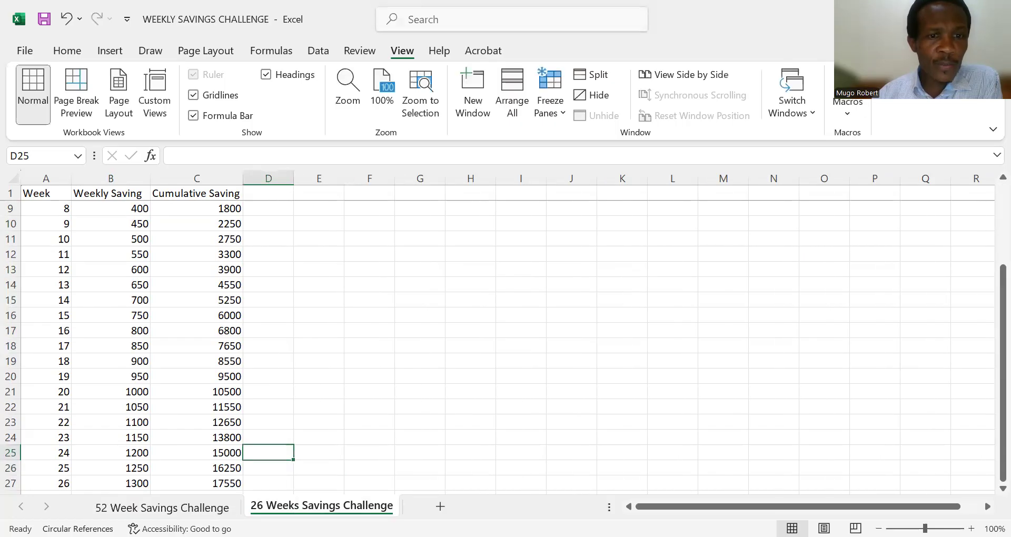
right_click(288, 510)
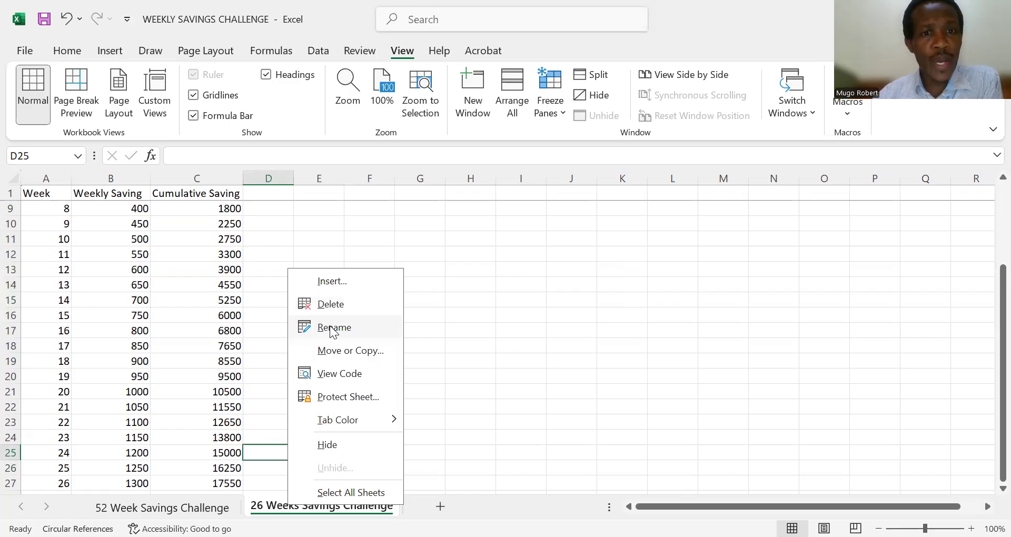
click(333, 328)
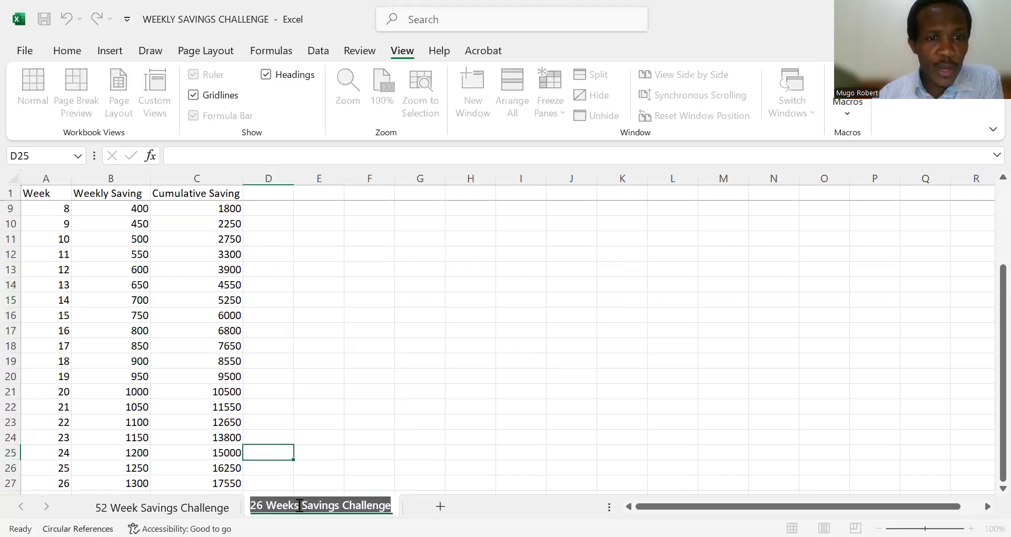
click(300, 506)
key(BackSpace)
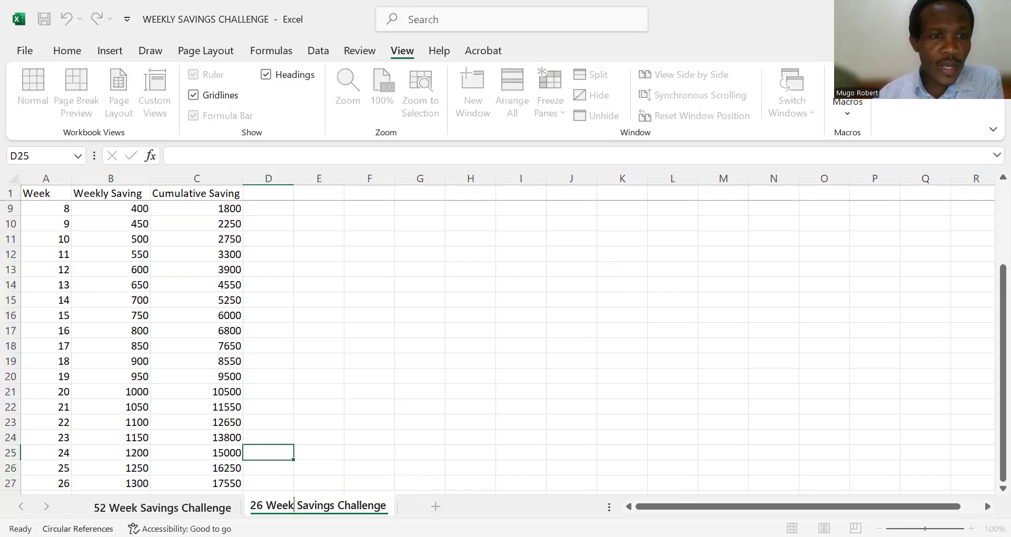
- Make the header row of the 52 Week Savings Challenge sheet bold
click(162, 506)
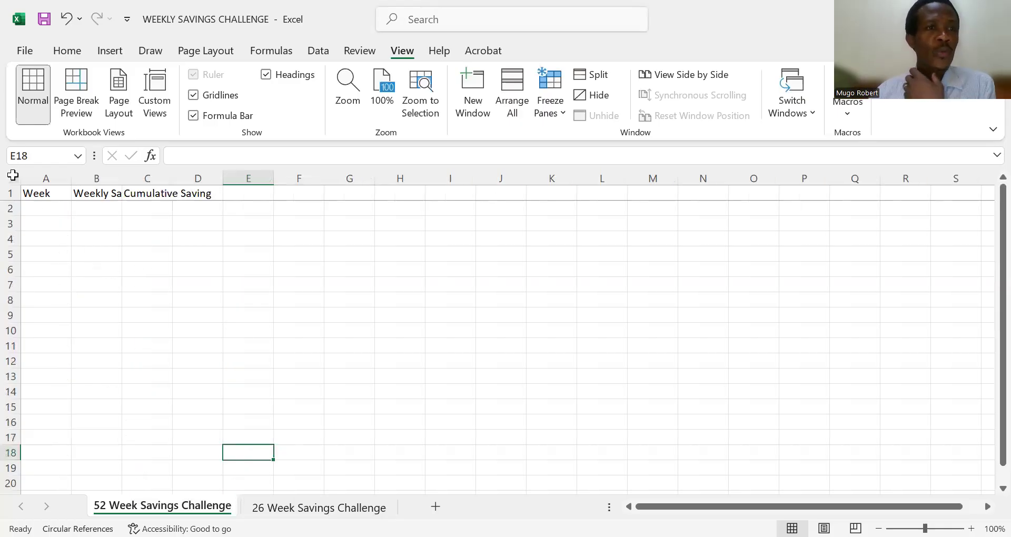
click(10, 193)
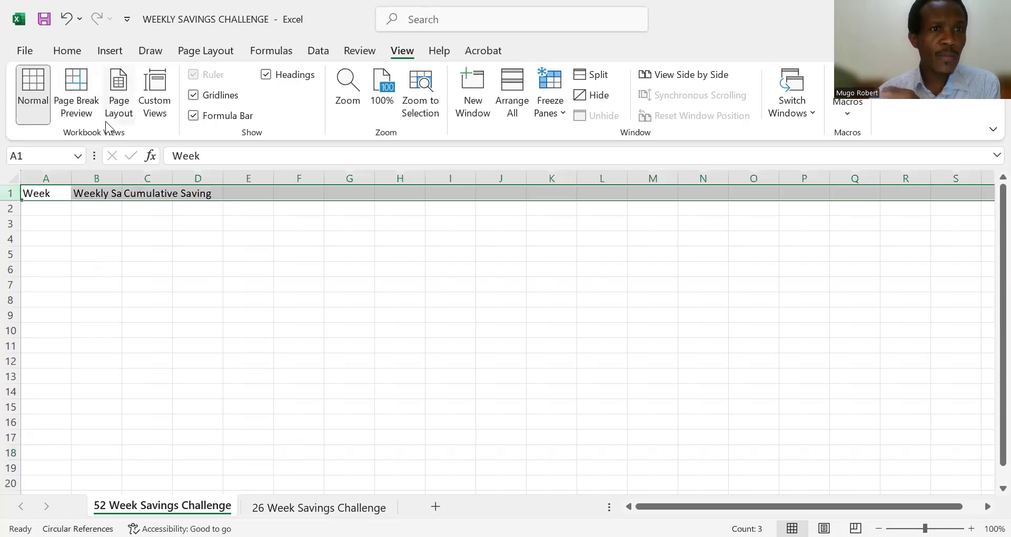
click(67, 51)
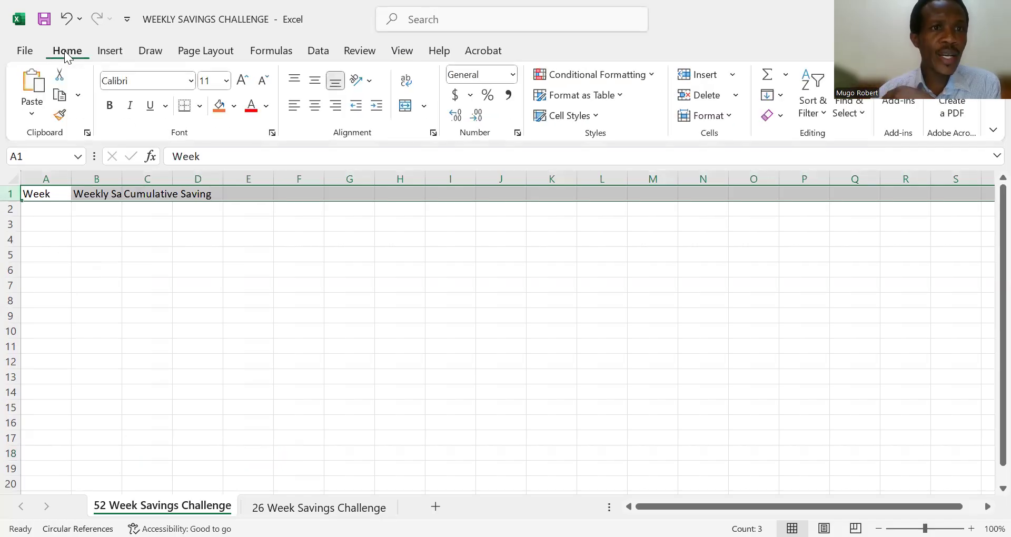
click(110, 106)
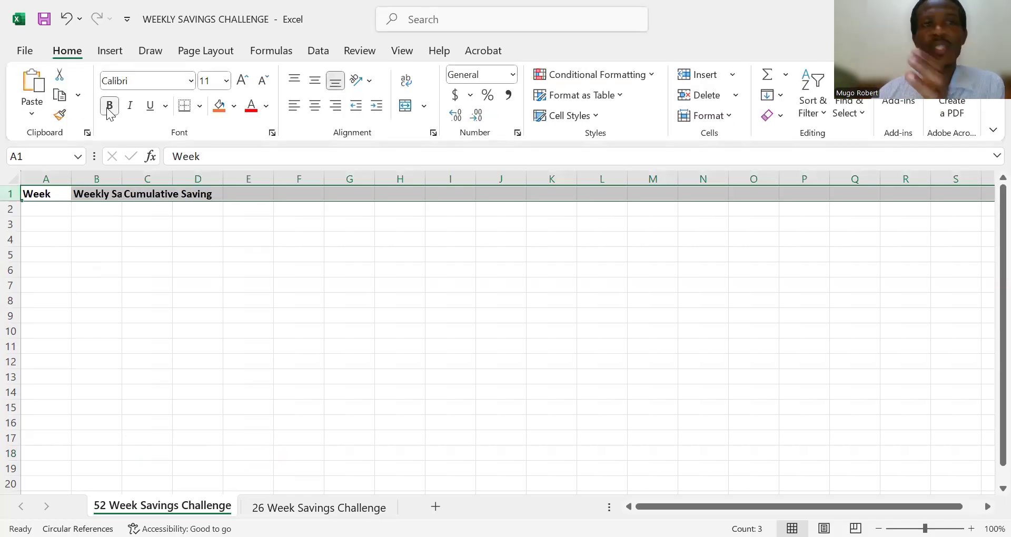
- Enter 1 as the first week number in A2 and the formula =A2+1 in A3
click(57, 208)
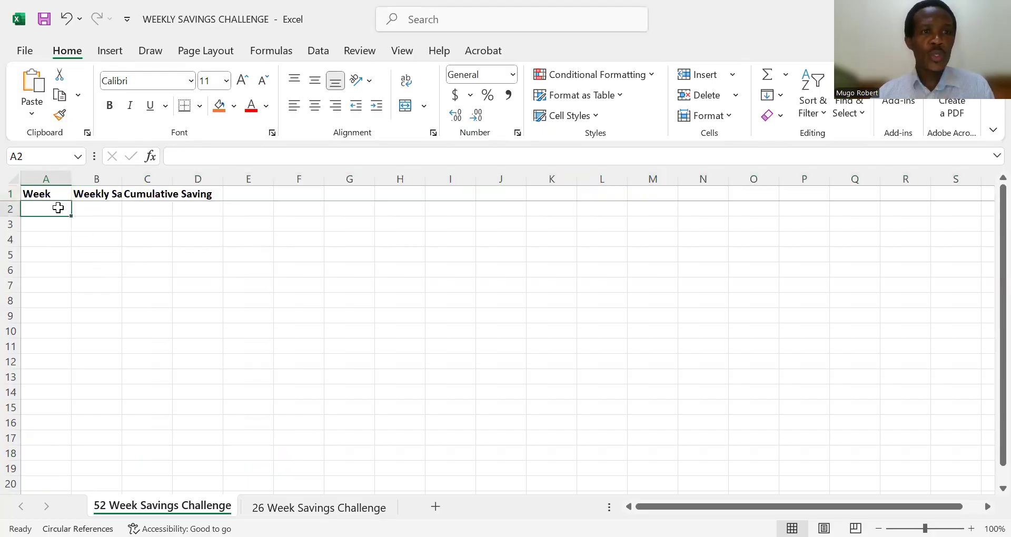
text(1)
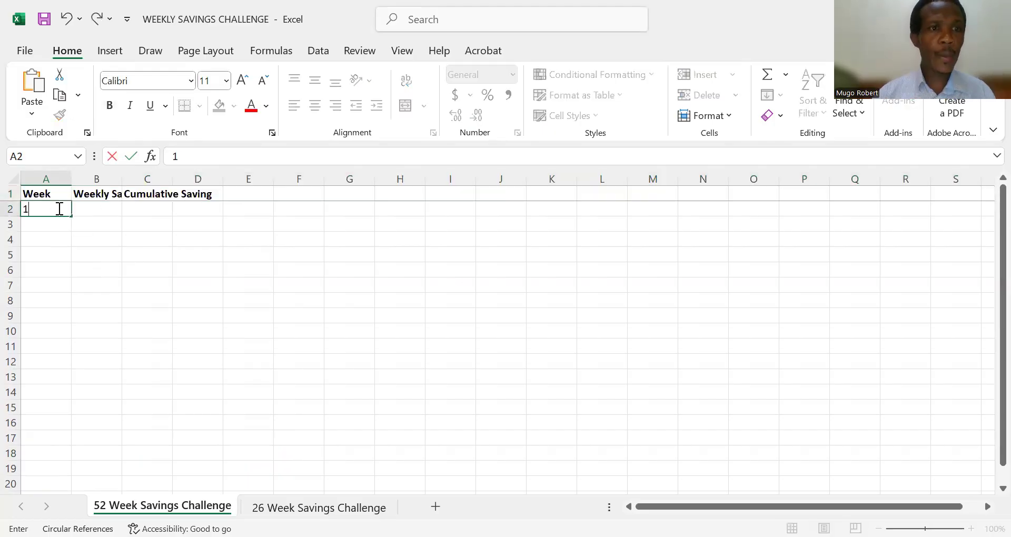
key(Return)
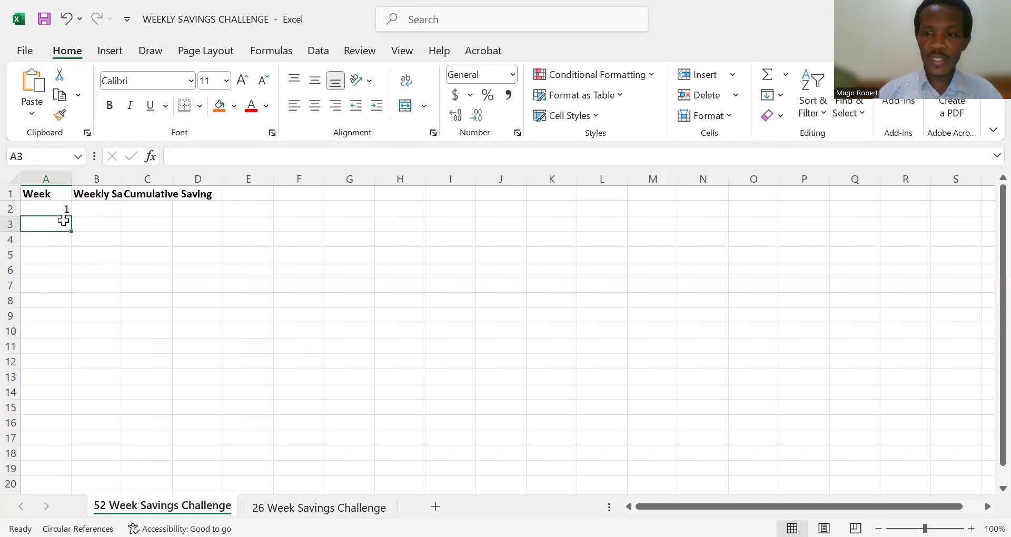
text(=)
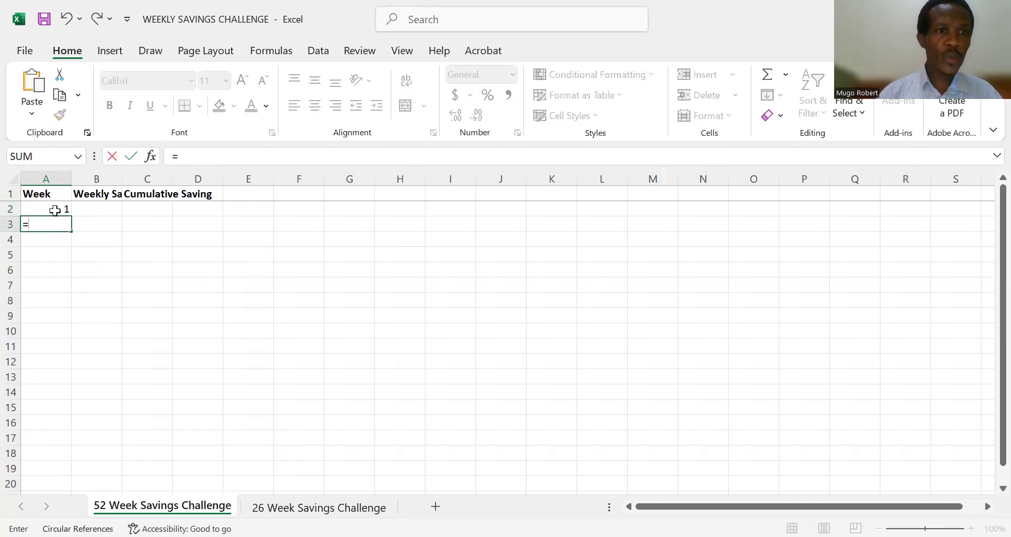
click(54, 210)
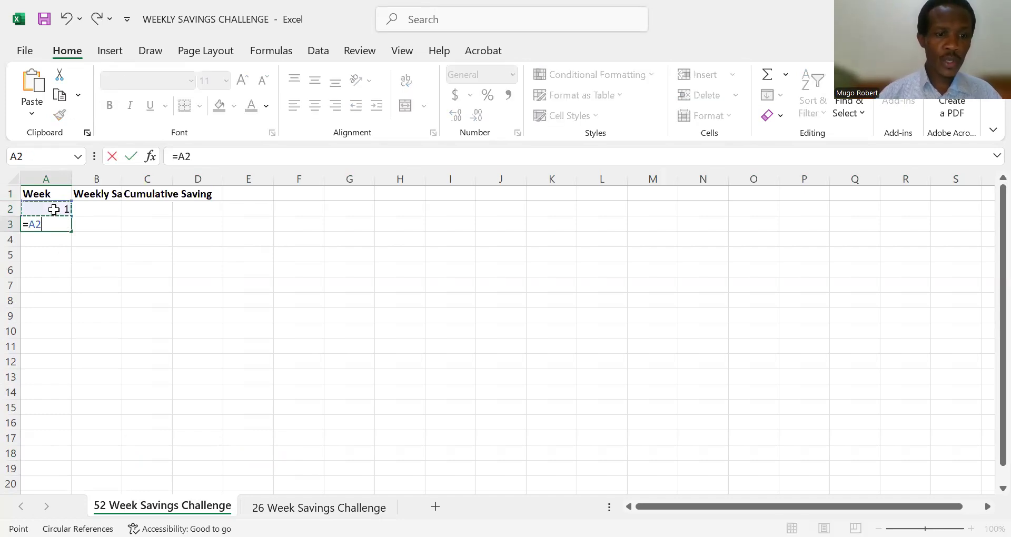
text(+)
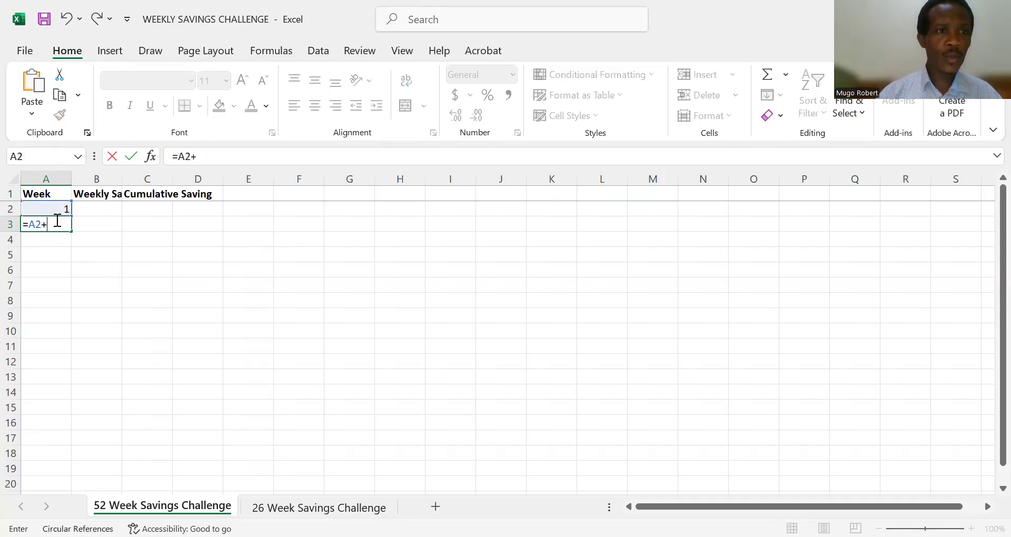
text(1)
key(Return)
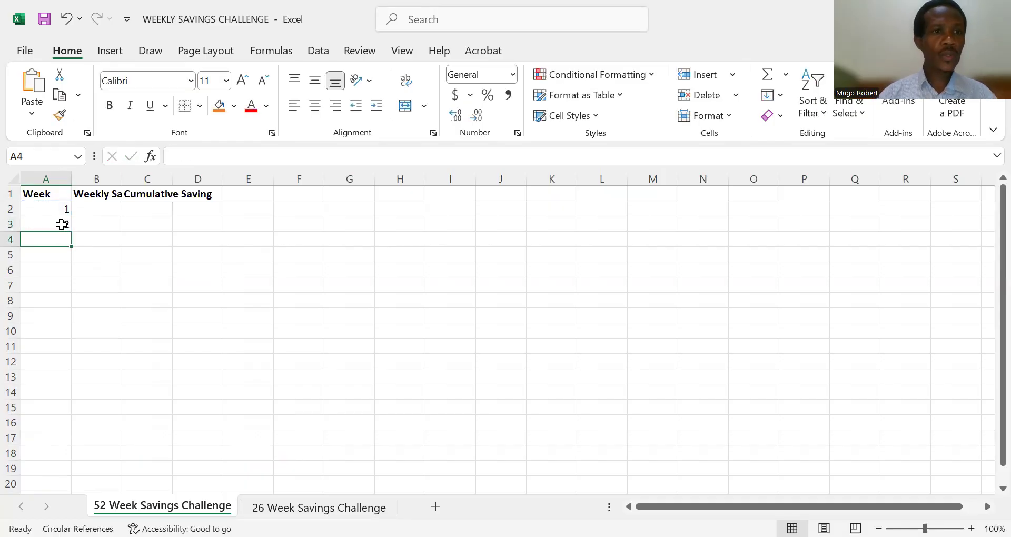
- Fill the Week formula from A3 down to A53, the row for week 52
click(66, 223)
mouse_move(73, 230)
mouse_down()
mouse_move(94, 477)
mouse_move(77, 277)
mouse_move(83, 178)
mouse_move(75, 296)
mouse_move(70, 220)
mouse_move(71, 230)
mouse_up()
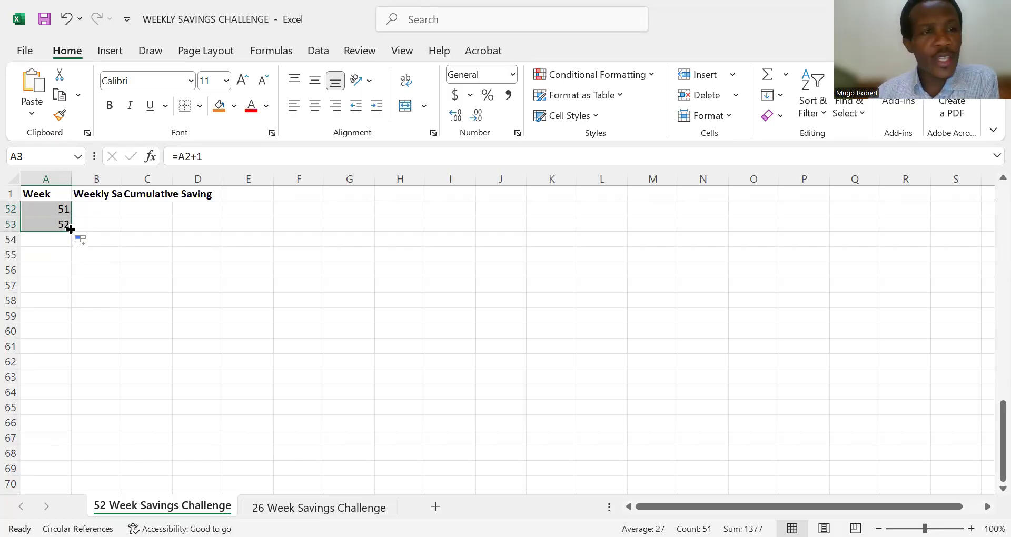
- Enter 100 in B2 as the Weekly Saving for week 1
click(103, 256)
key(Up)
key(Up)
key(Up)
key(Up)
key(Up)
key(Up)
key(Up)
key(Up)
key(Up)
key(Up)
key(Up)
key(Up)
key(Up)
key(Up)
key(Up)
key(Up)
key(Up)
key(Up)
key(Up)
key(Up)
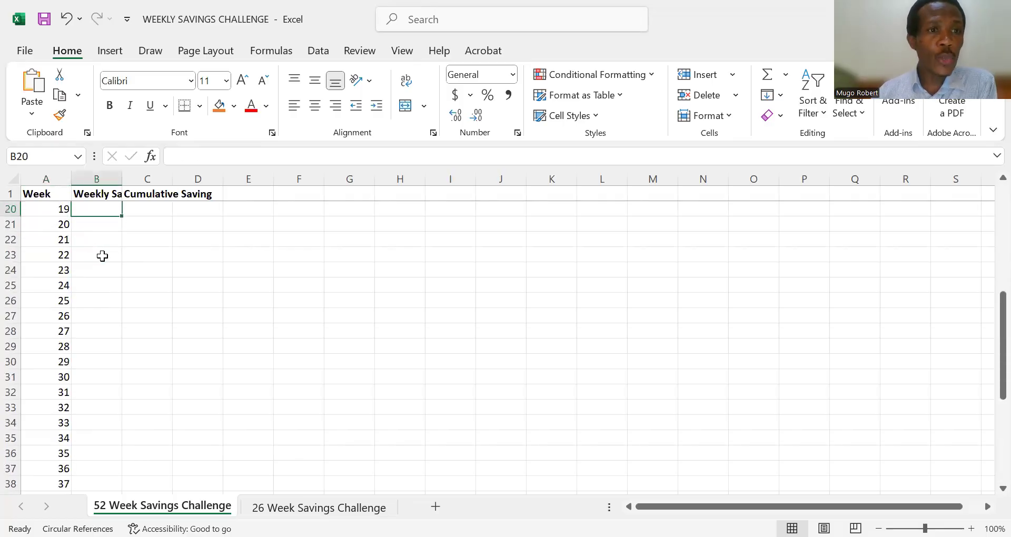
key(Up)
key(Up)
key(Up)
key(Up)
key(Up)
key(Up)
key(Up)
key(Up)
key(Up)
key(Up)
key(Up)
key(Up)
key(Up)
key(Up)
key(Up)
key(Up)
key(Up)
key(Up)
key(Up)
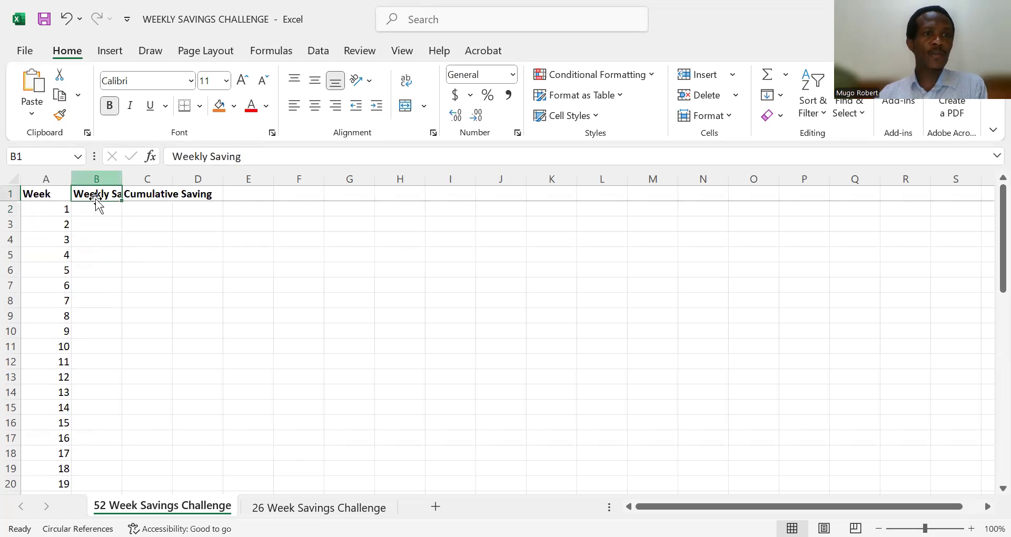
click(98, 210)
text(1)
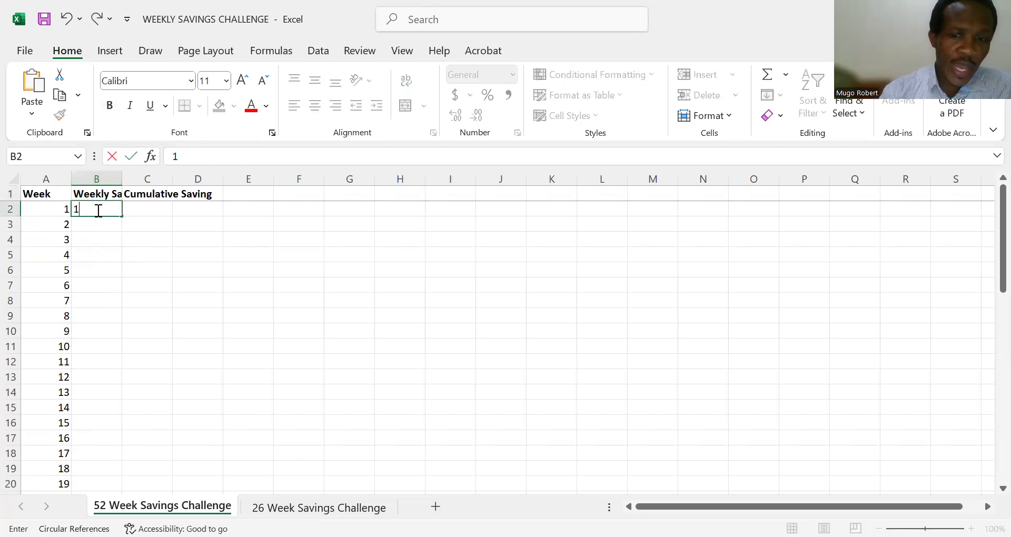
text(00)
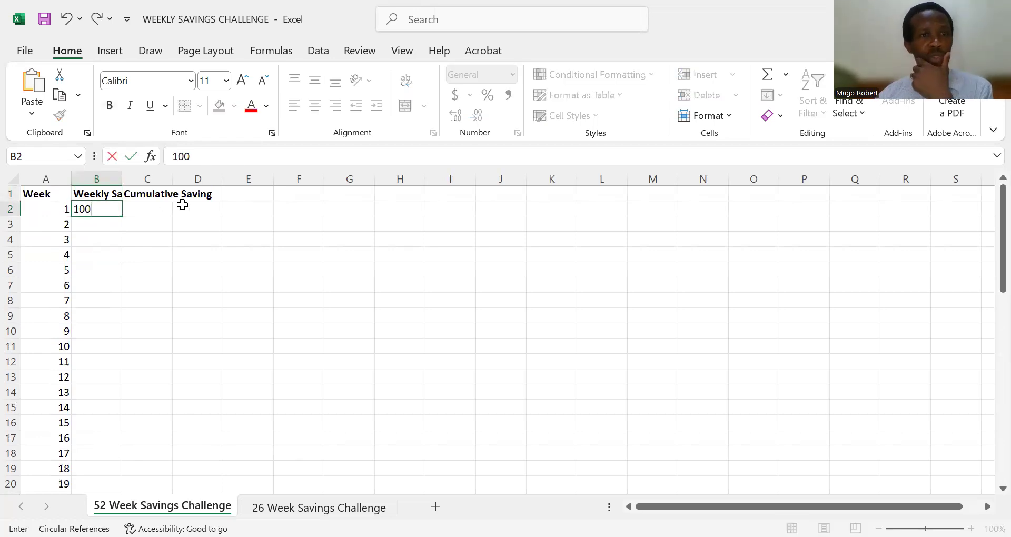
- Enter the formula =B2 in C2 as the Cumulative Saving for week 1
click(160, 208)
text(=)
click(111, 209)
key(Return)
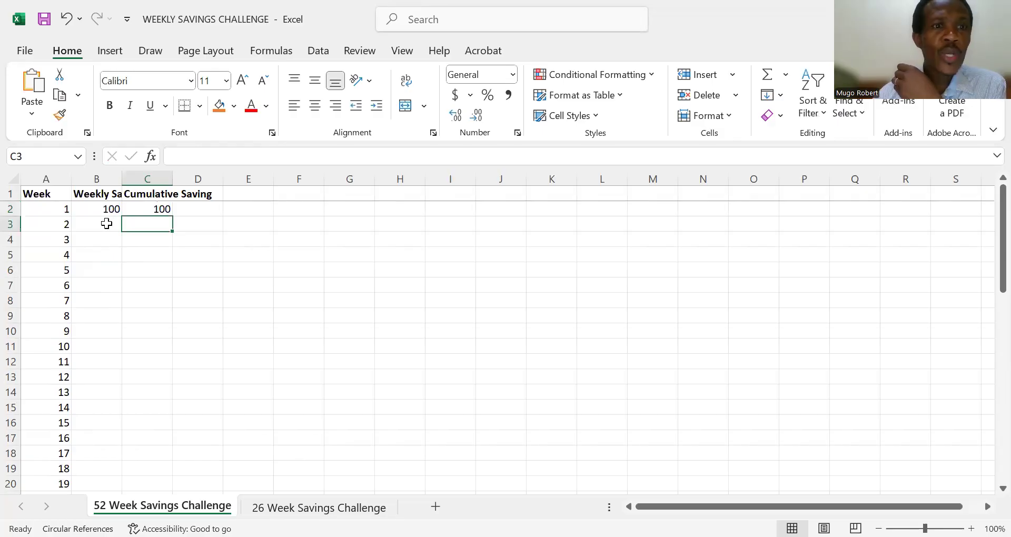
- Enter the formula =B2+100 in B3 as the Weekly Saving for week 2
click(105, 223)
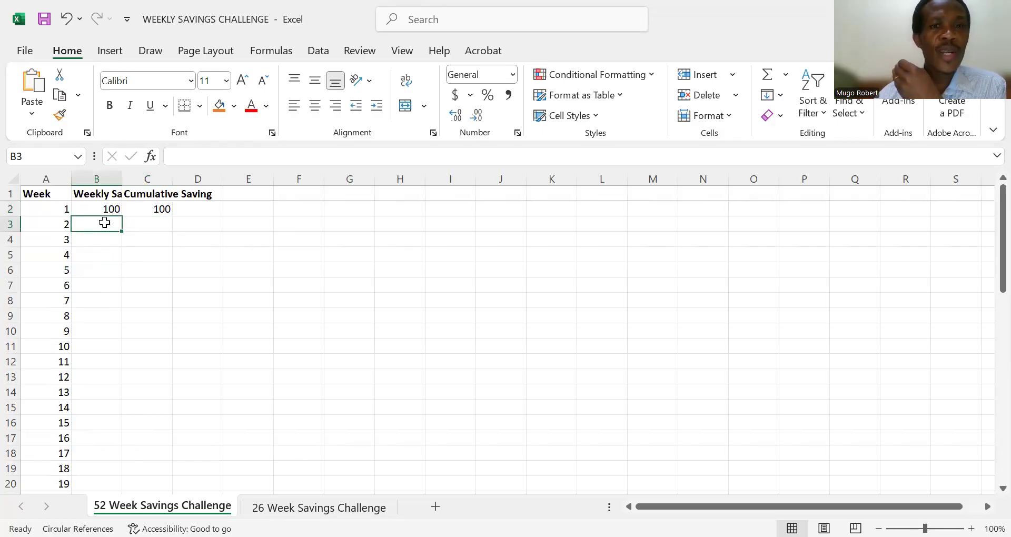
text(=)
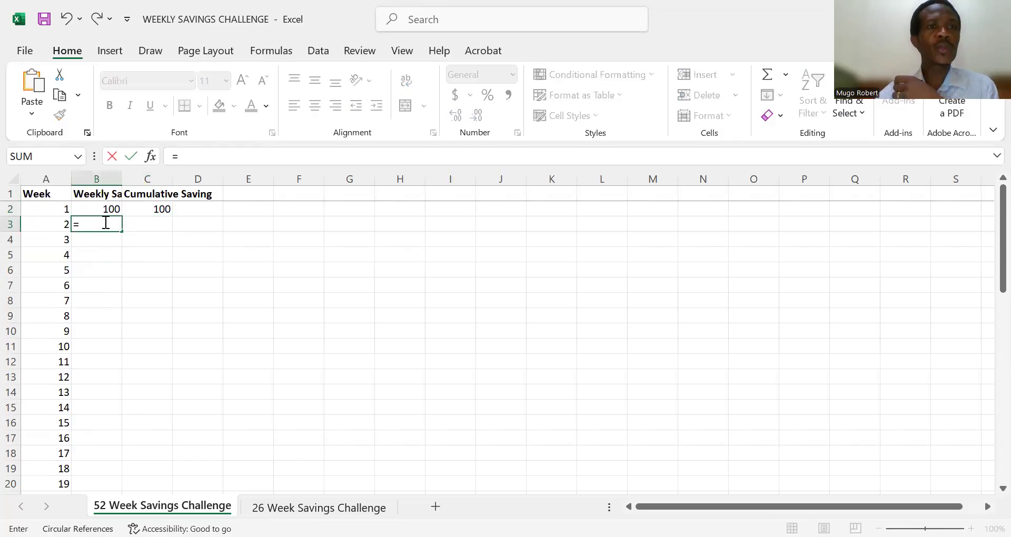
click(98, 208)
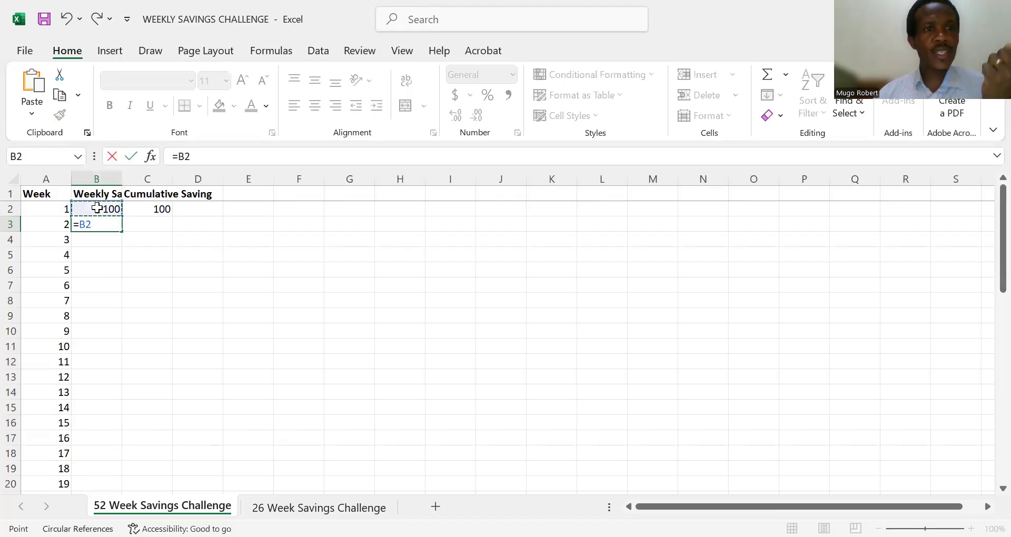
text(+)
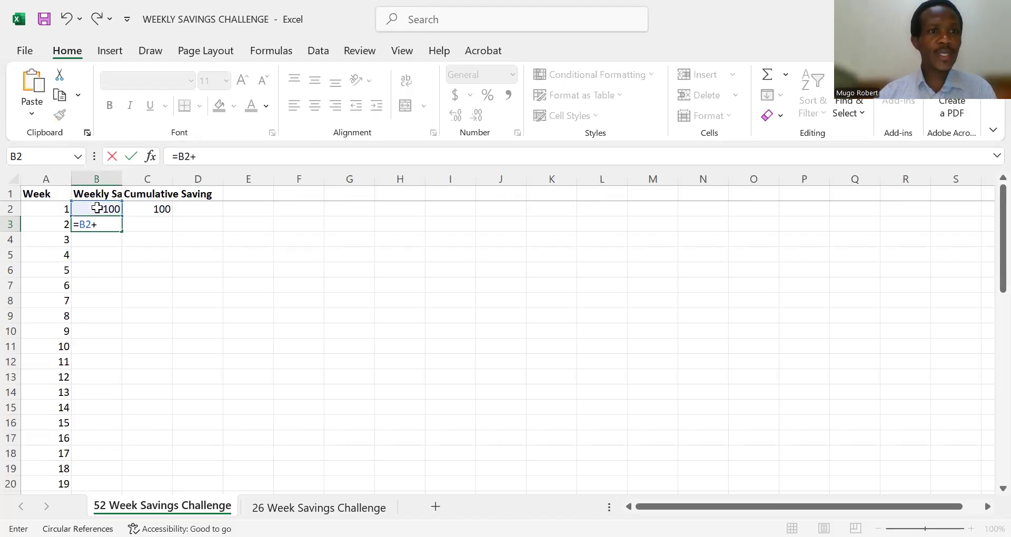
text(1)
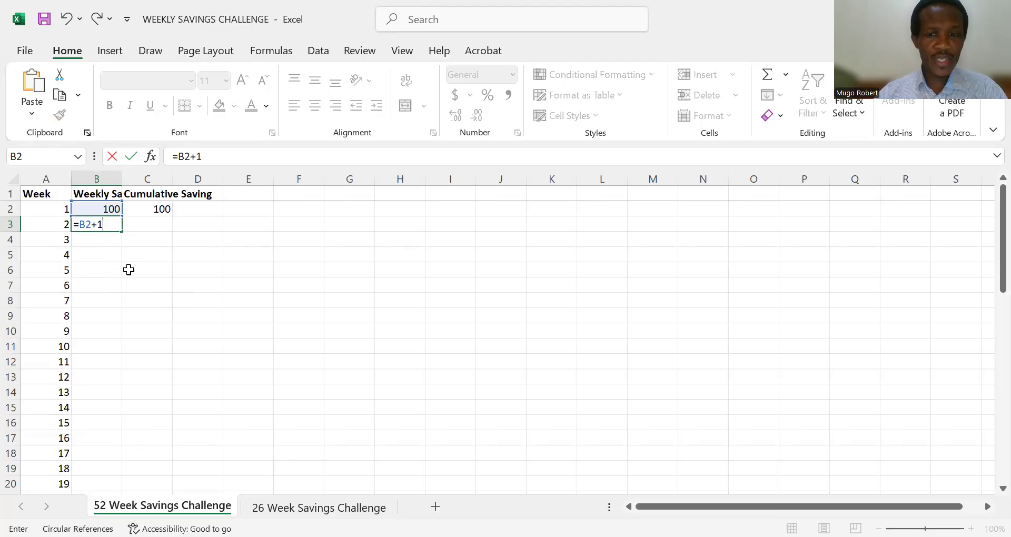
text(00)
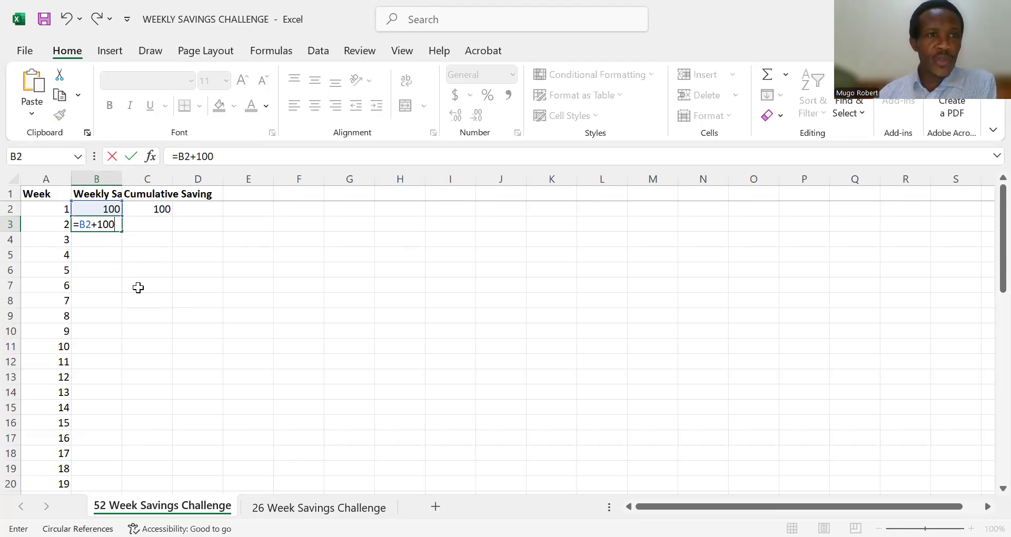
click(138, 287)
- Fill the Weekly Saving formula from B3 down to B53, the row for week 52
click(107, 225)
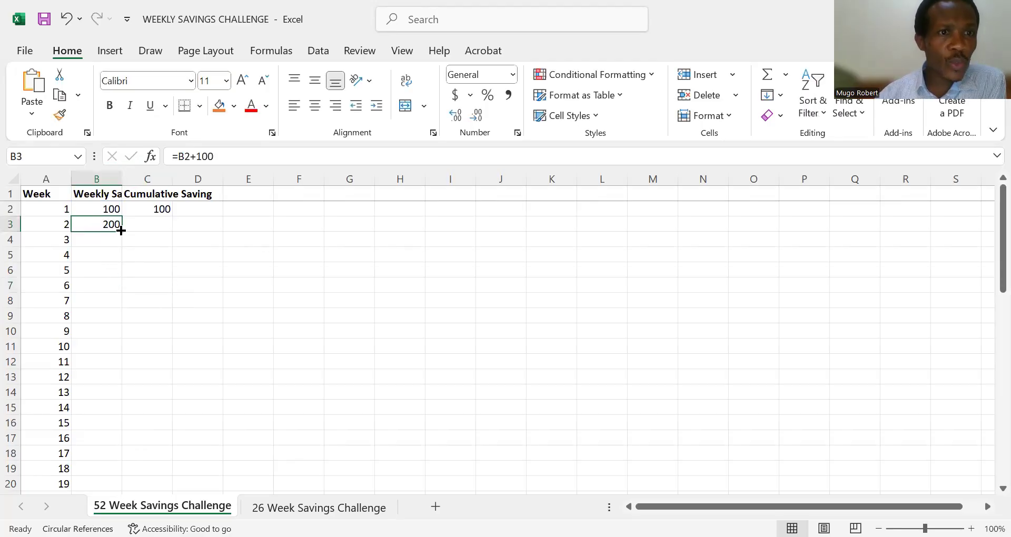
double_click(122, 231)
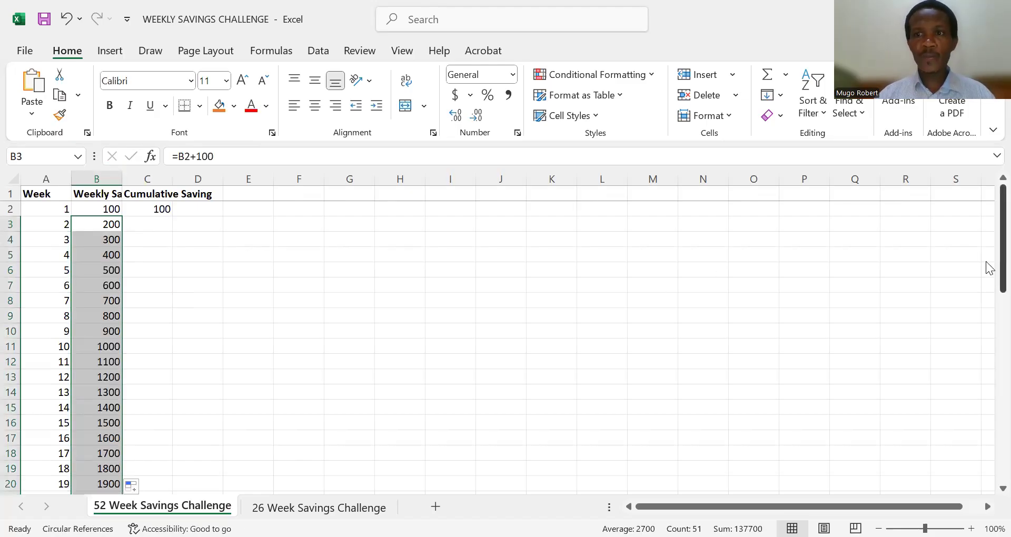
scroll(988, 372, down, 11)
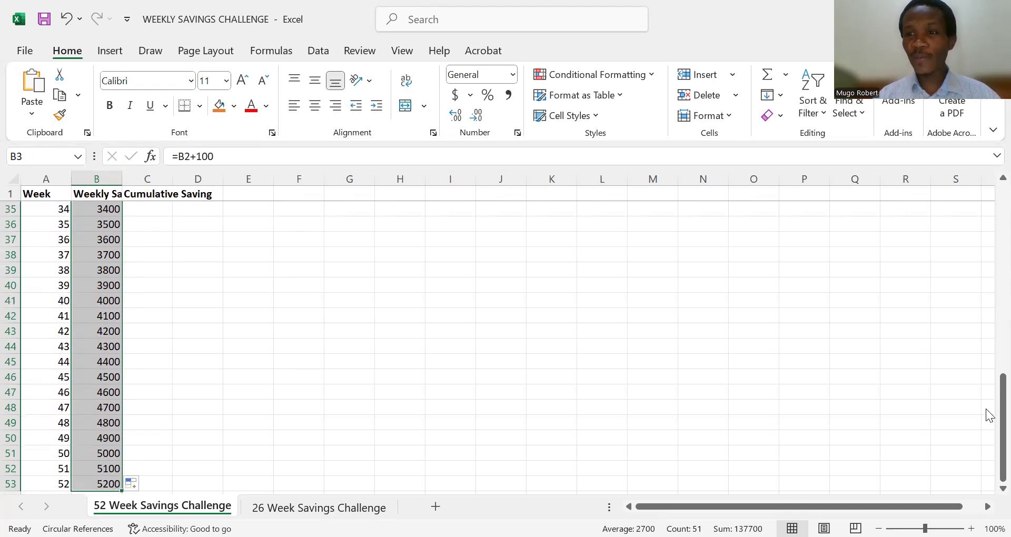
scroll(987, 342, up, 11)
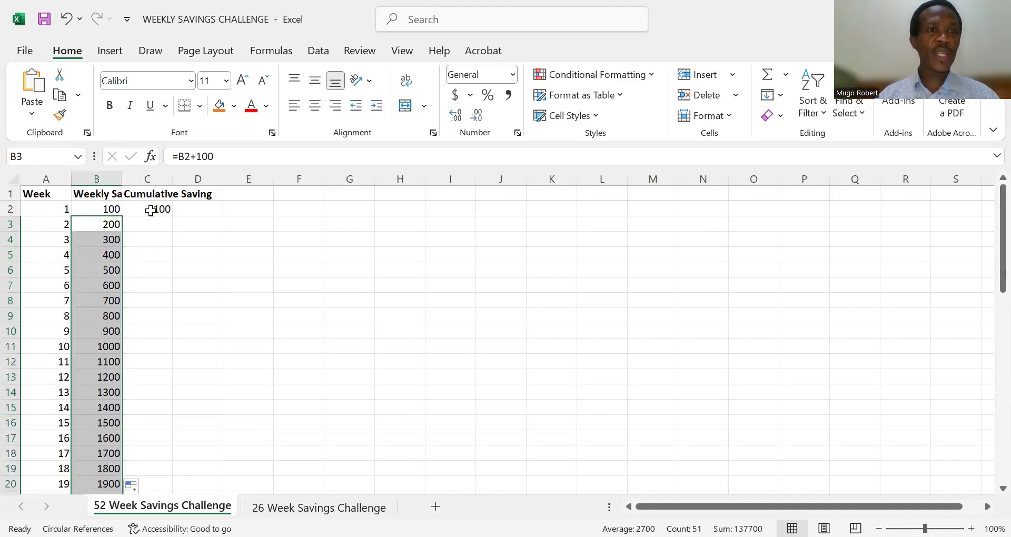
- Enter the formula =C2+B3 in C3 as the Cumulative Saving for week 2
click(149, 210)
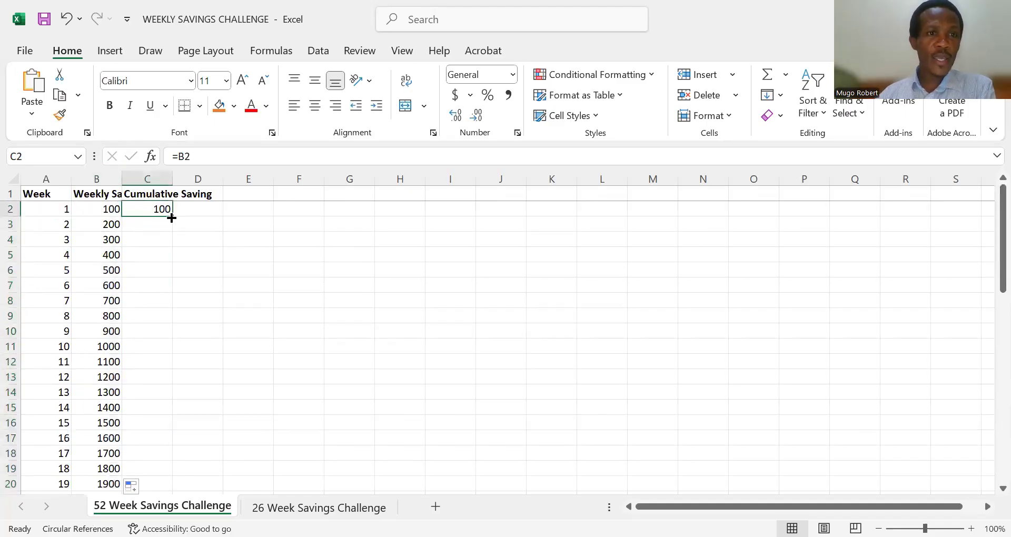
click(162, 224)
text(=)
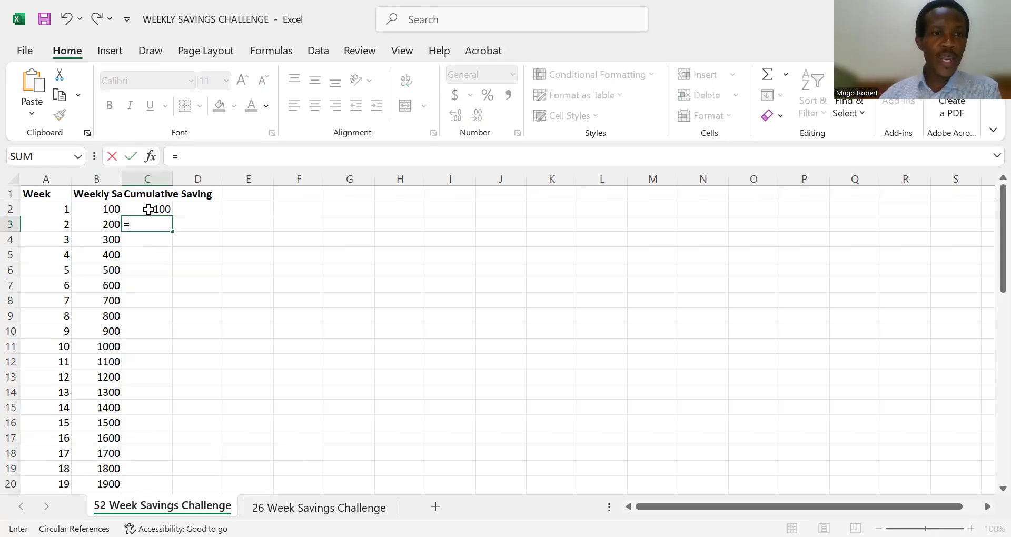
click(149, 209)
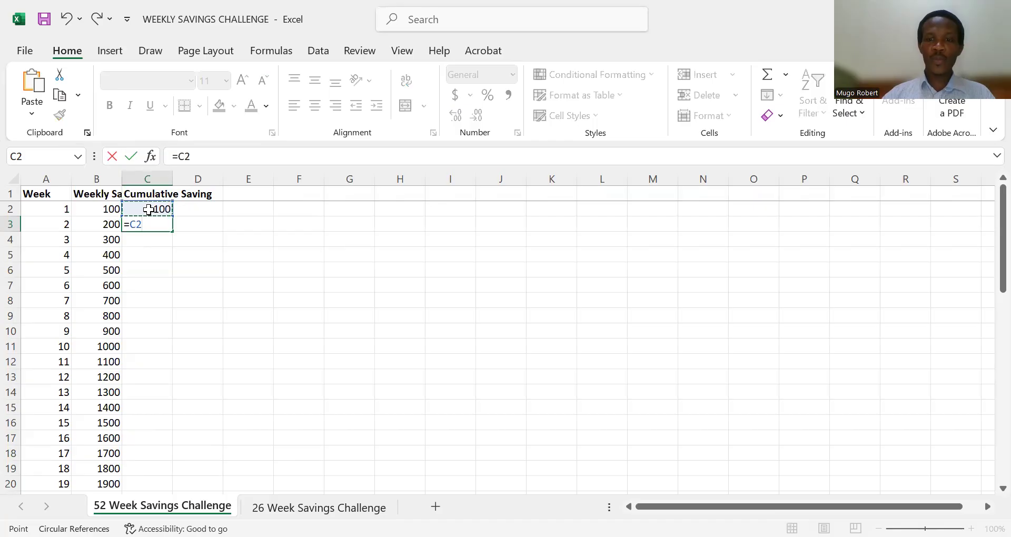
text(+)
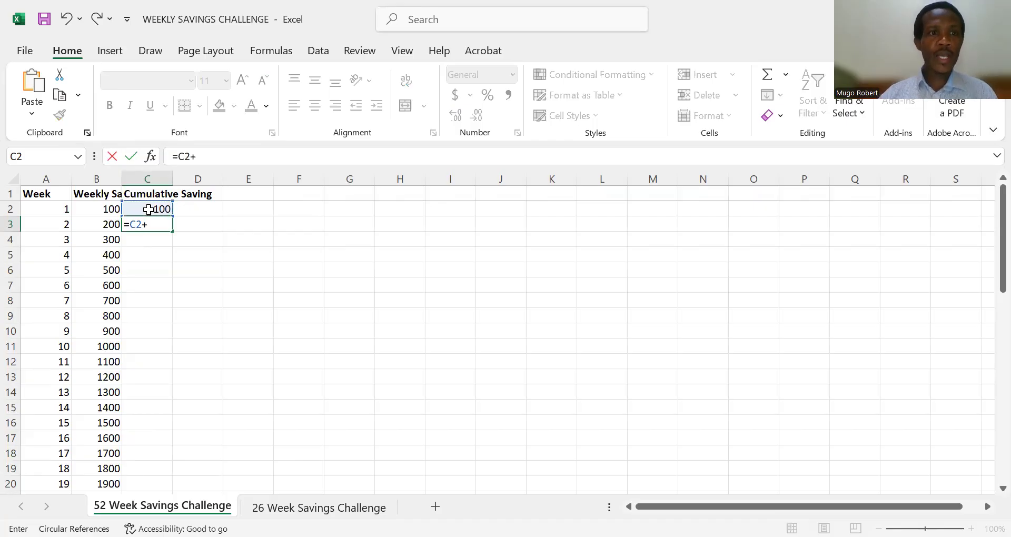
click(107, 225)
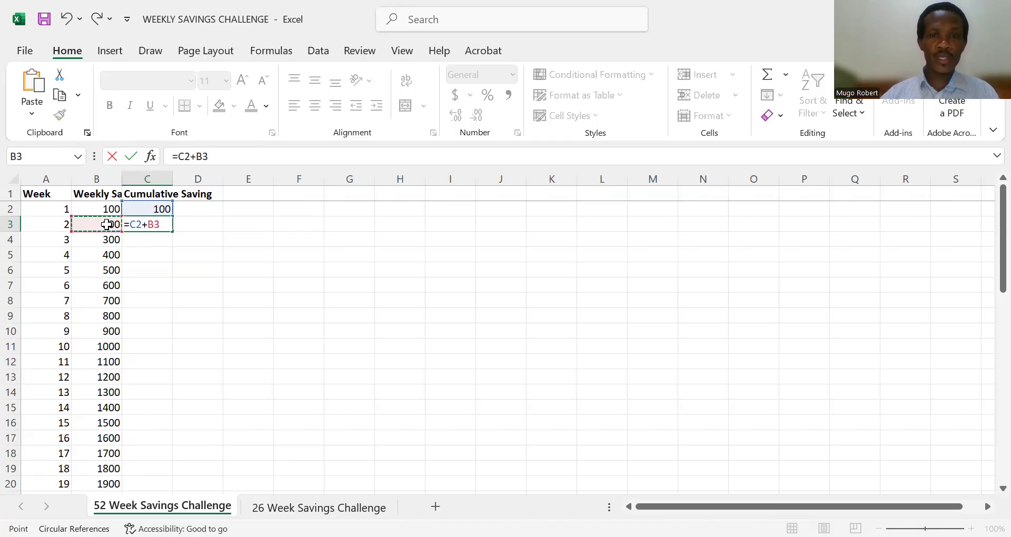
key(Return)
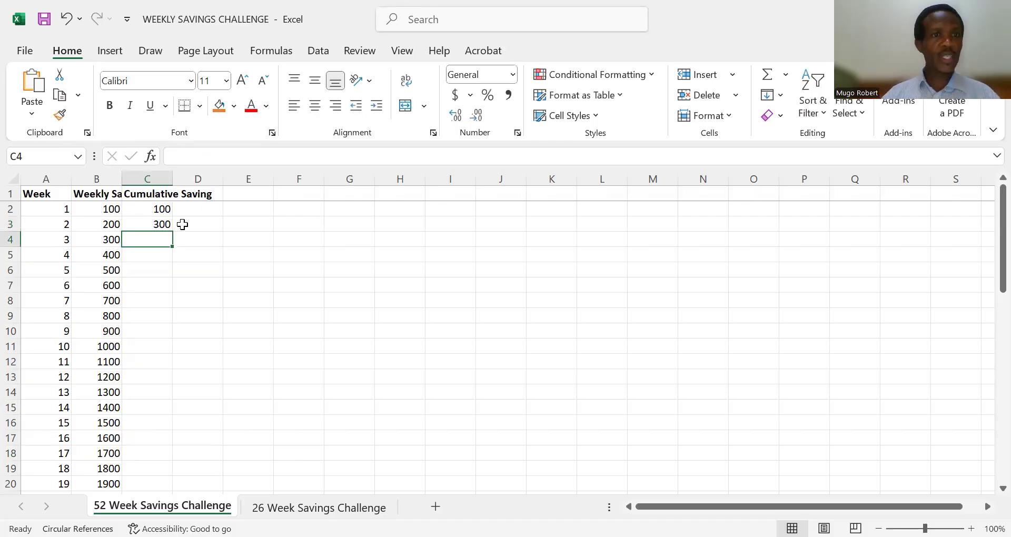
- Fill the Cumulative Saving formula from C3 down to C53, the row for week 52
click(159, 223)
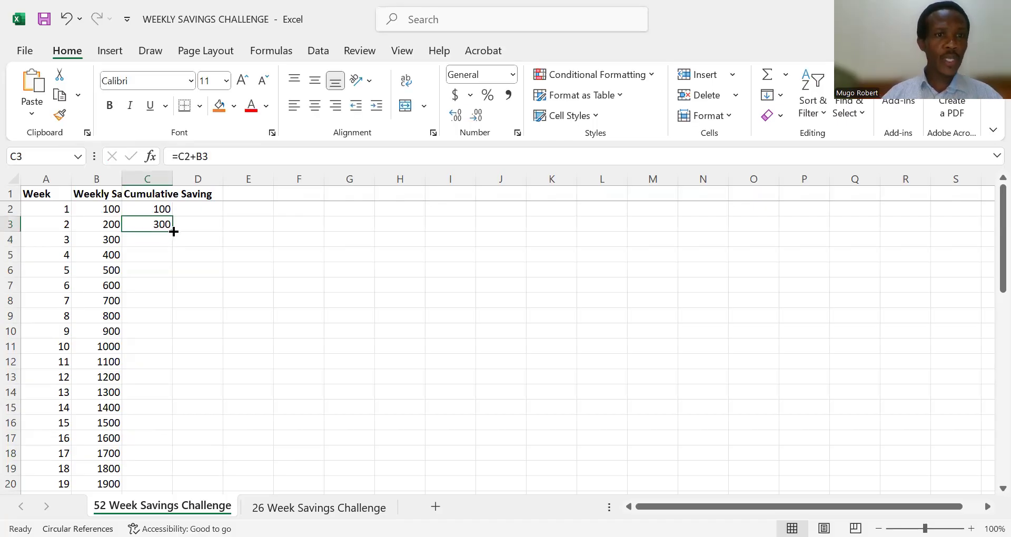
double_click(173, 231)
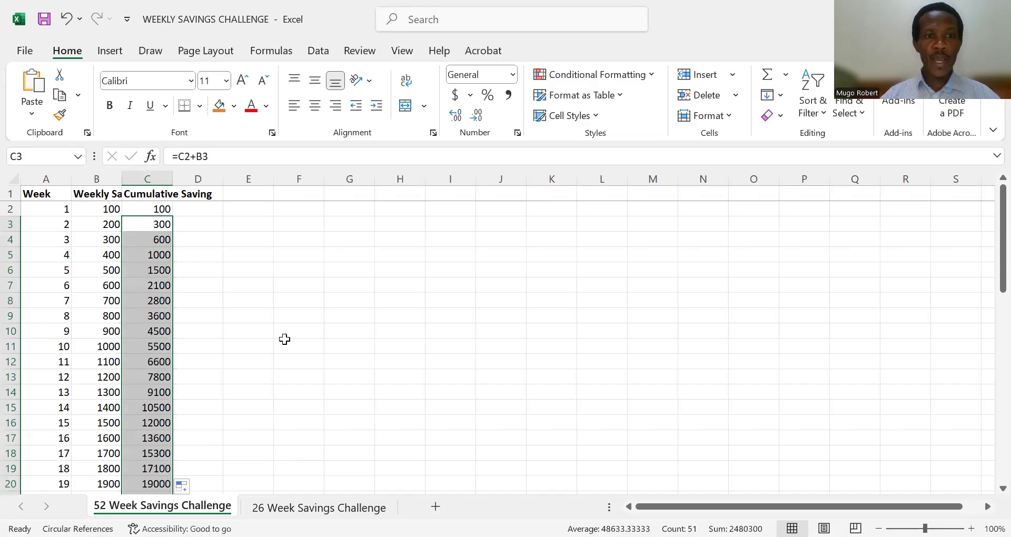
click(284, 341)
- Examine the weekly and cumulative savings down to week 52 on the 52 Week Savings Challenge sheet
key(Down)
key(Down)
key(Down)
key(Down)
key(Down)
key(Down)
key(Down)
key(Down)
key(Down)
key(Down)
key(Down)
key(Down)
key(Down)
key(Down)
key(Down)
key(Down)
key(Down)
key(Down)
key(Down)
key(Down)
key(Down)
key(Down)
key(Down)
key(Down)
key(Down)
key(Down)
key(Down)
key(Down)
key(Down)
key(Down)
key(Down)
key(Down)
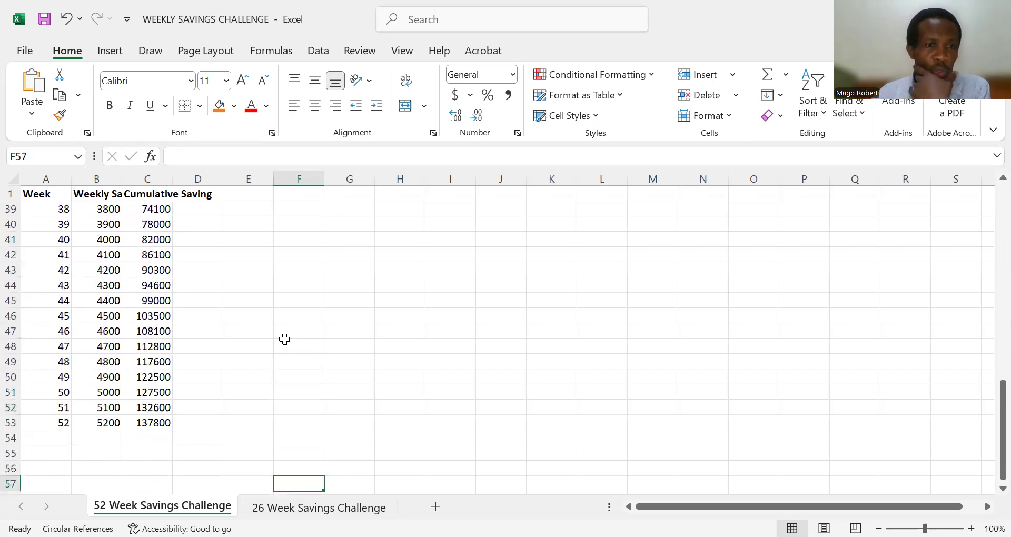
key(Down)
key(Down)
key(Down)
key(Down)
key(Down)
key(Down)
key(Up)
click(285, 342)
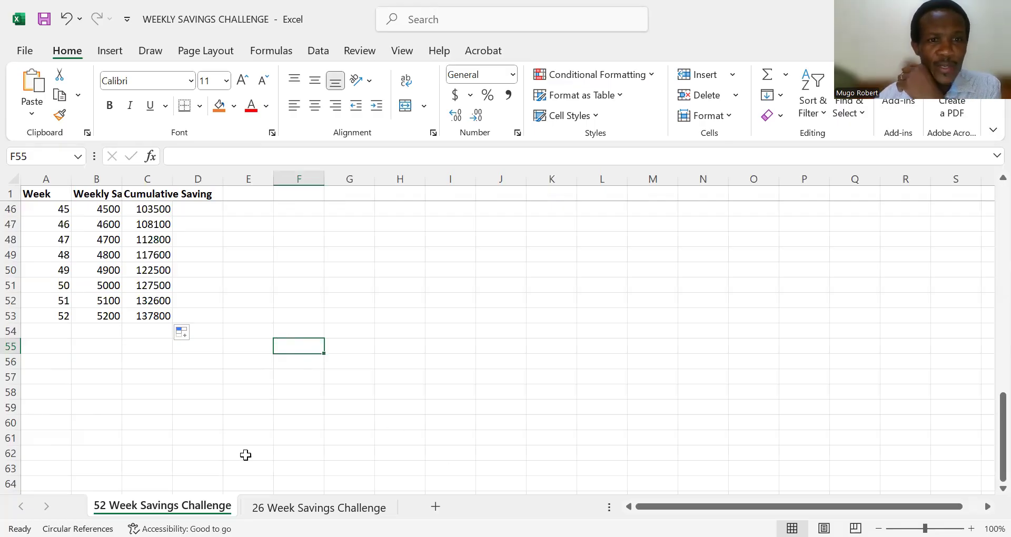
- Switch to the 26 Week Savings Challenge sheet and examine the savings for its final weeks
click(322, 508)
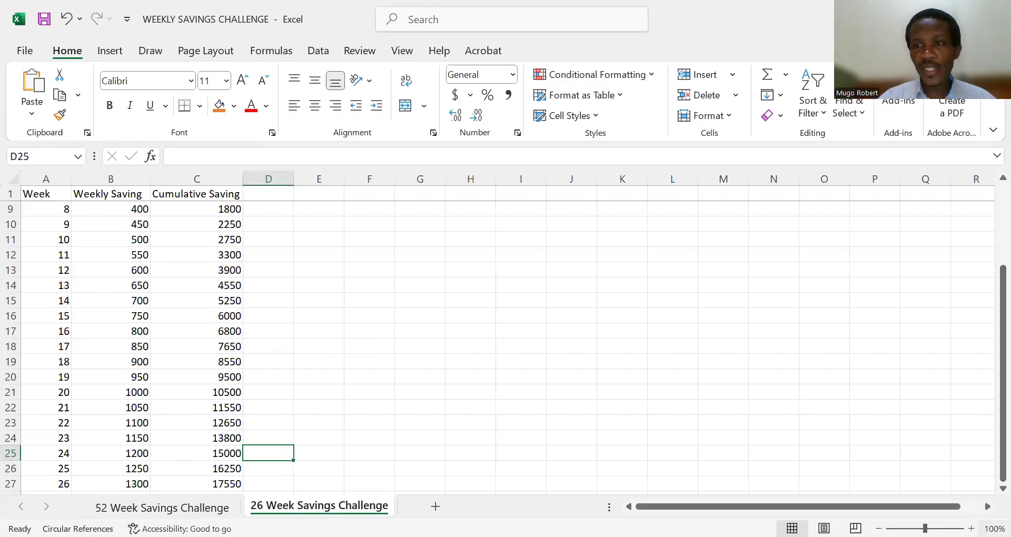
scroll(988, 492, down, 2)
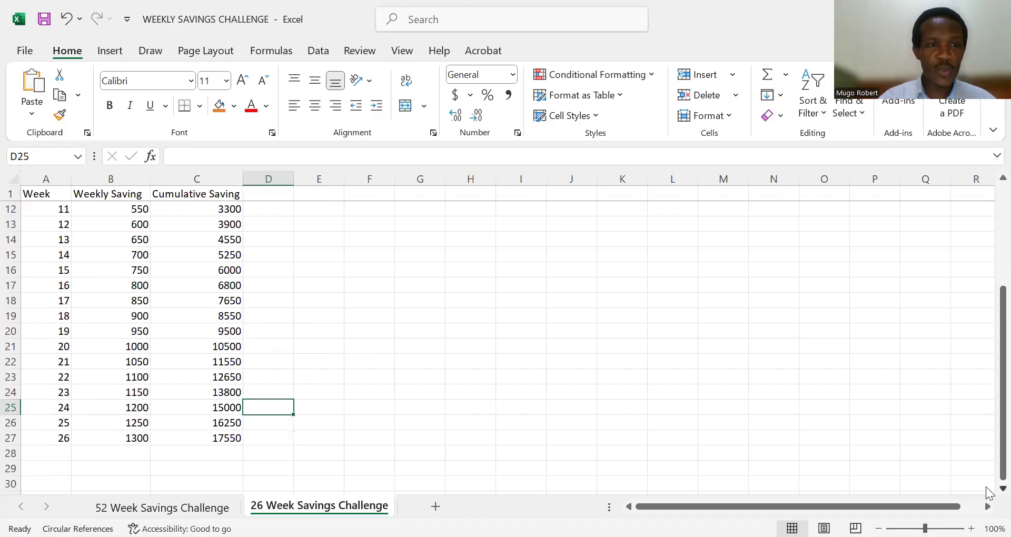